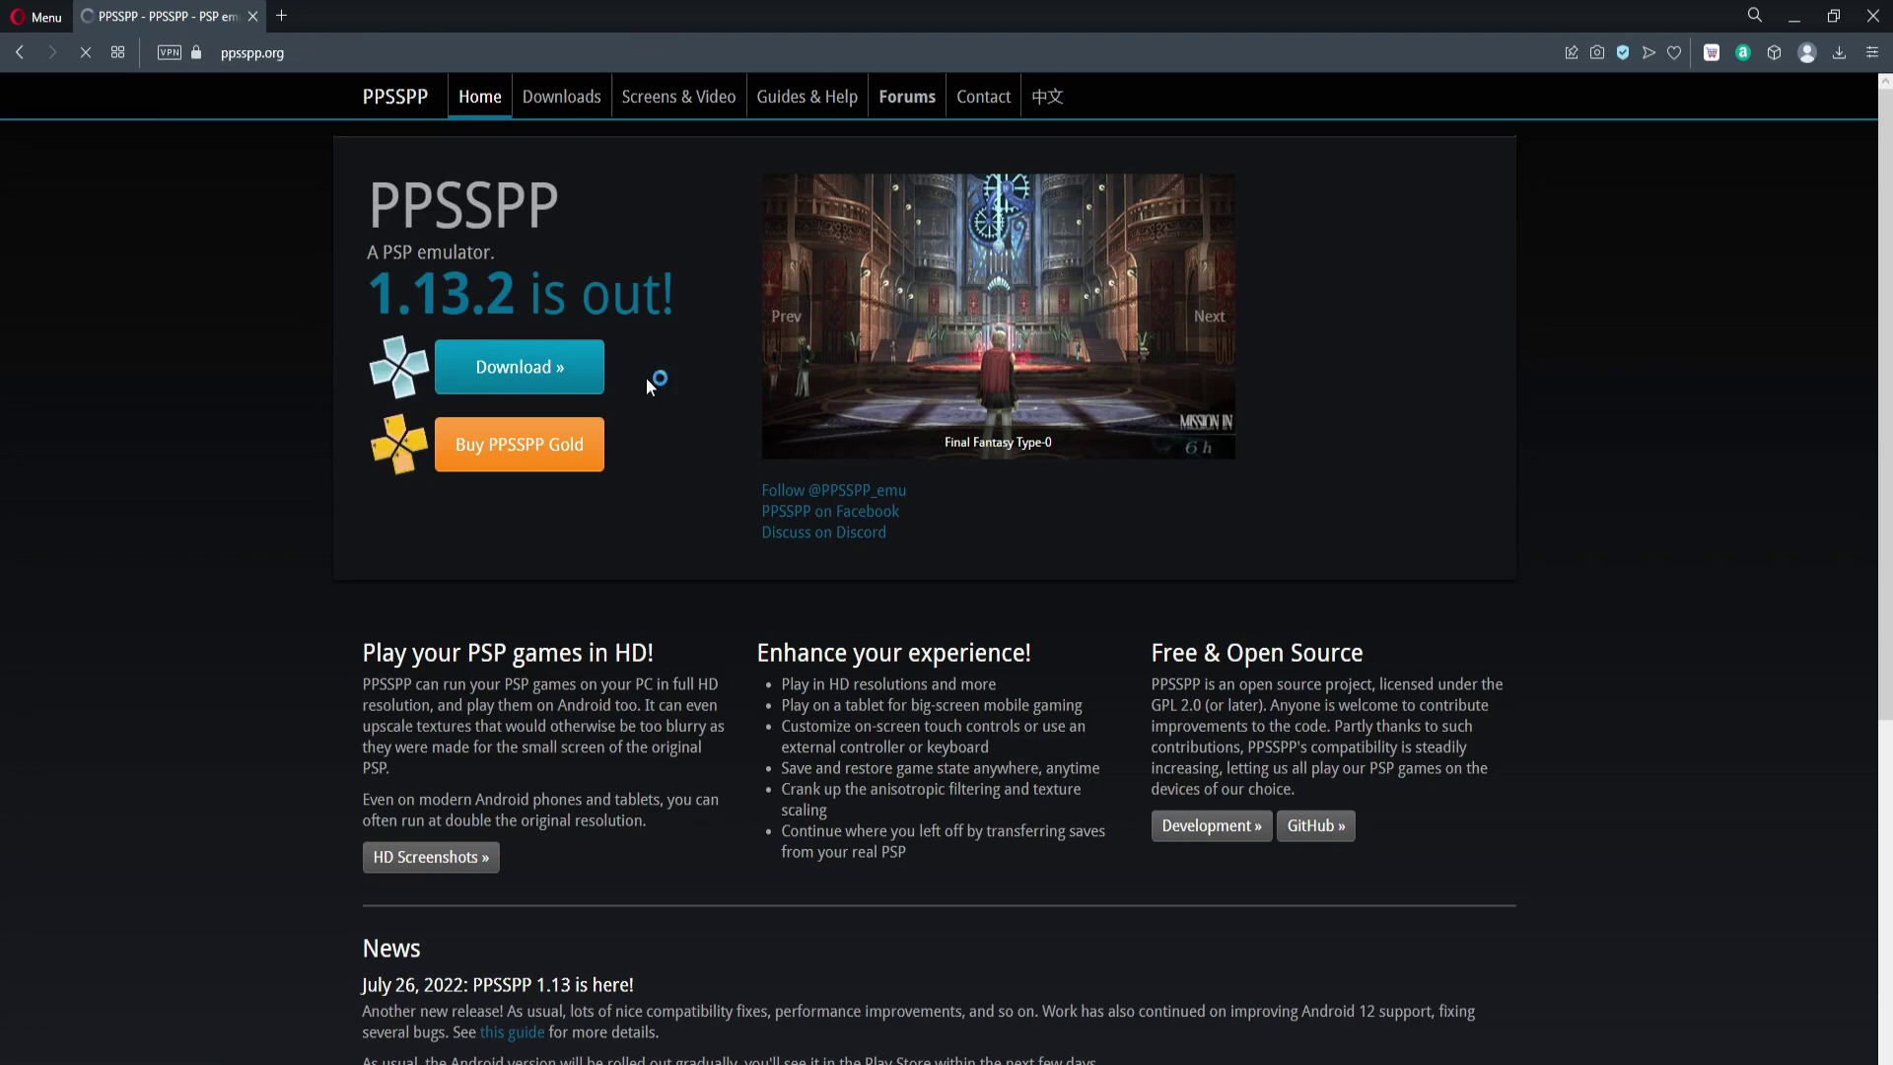
Step: Download the PPSSPP 1.13.2 zip for Windows from ppsspp.org, dismissing the ad, and close the browser
left_click(545, 393)
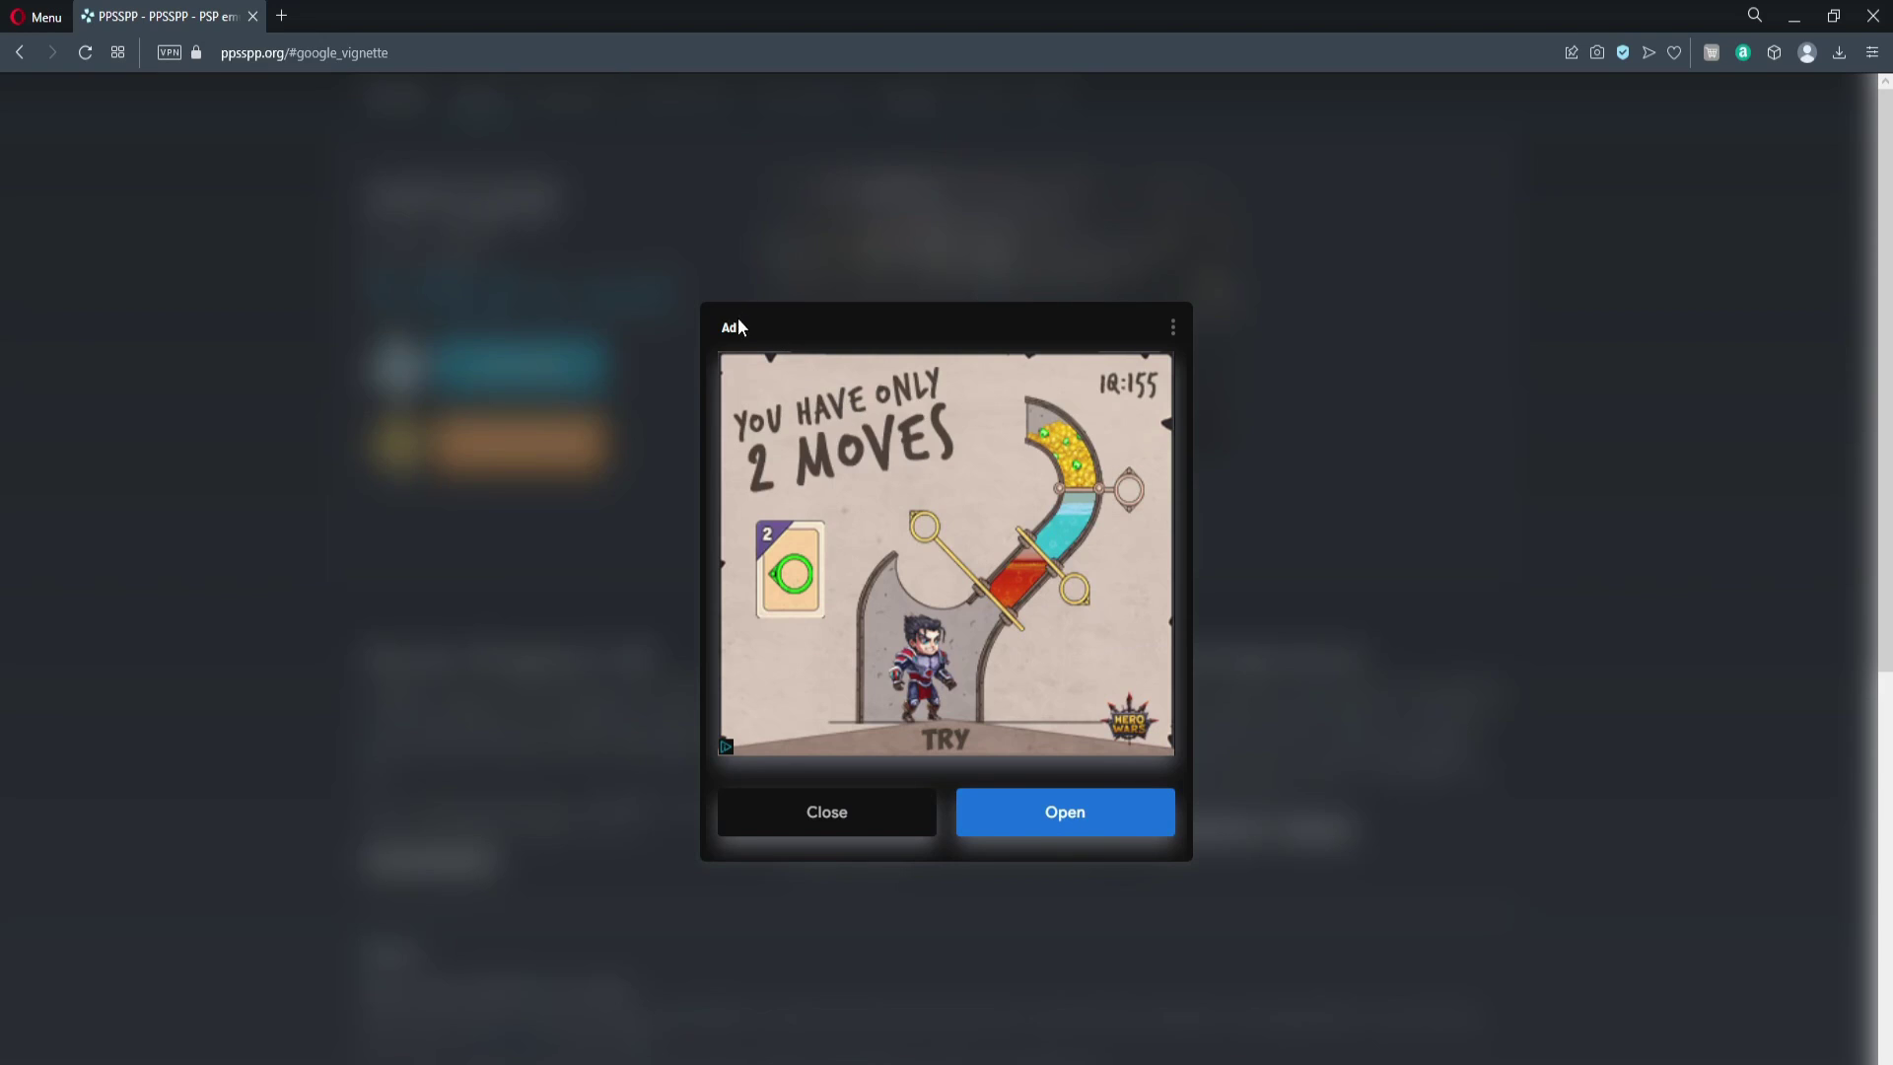
left_click(838, 812)
scroll(1478, 629, "down", 3)
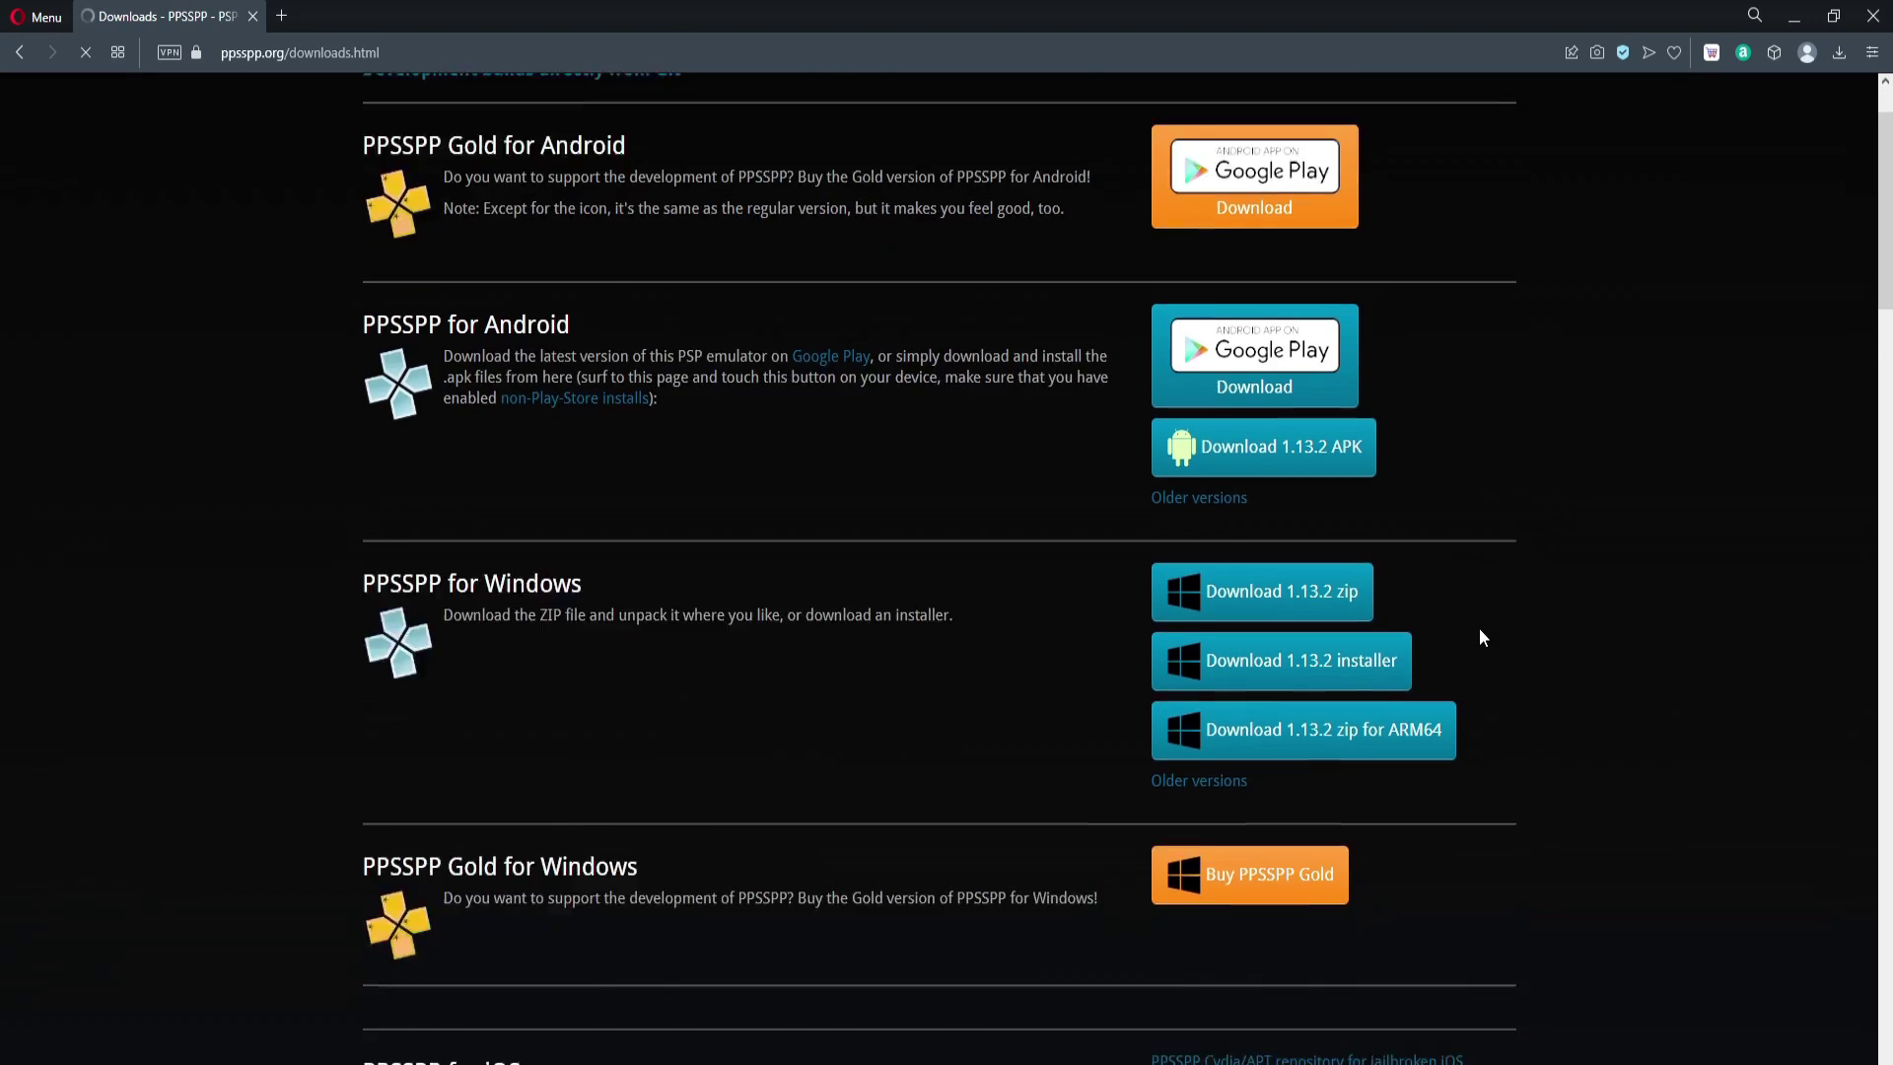
left_click(1267, 409)
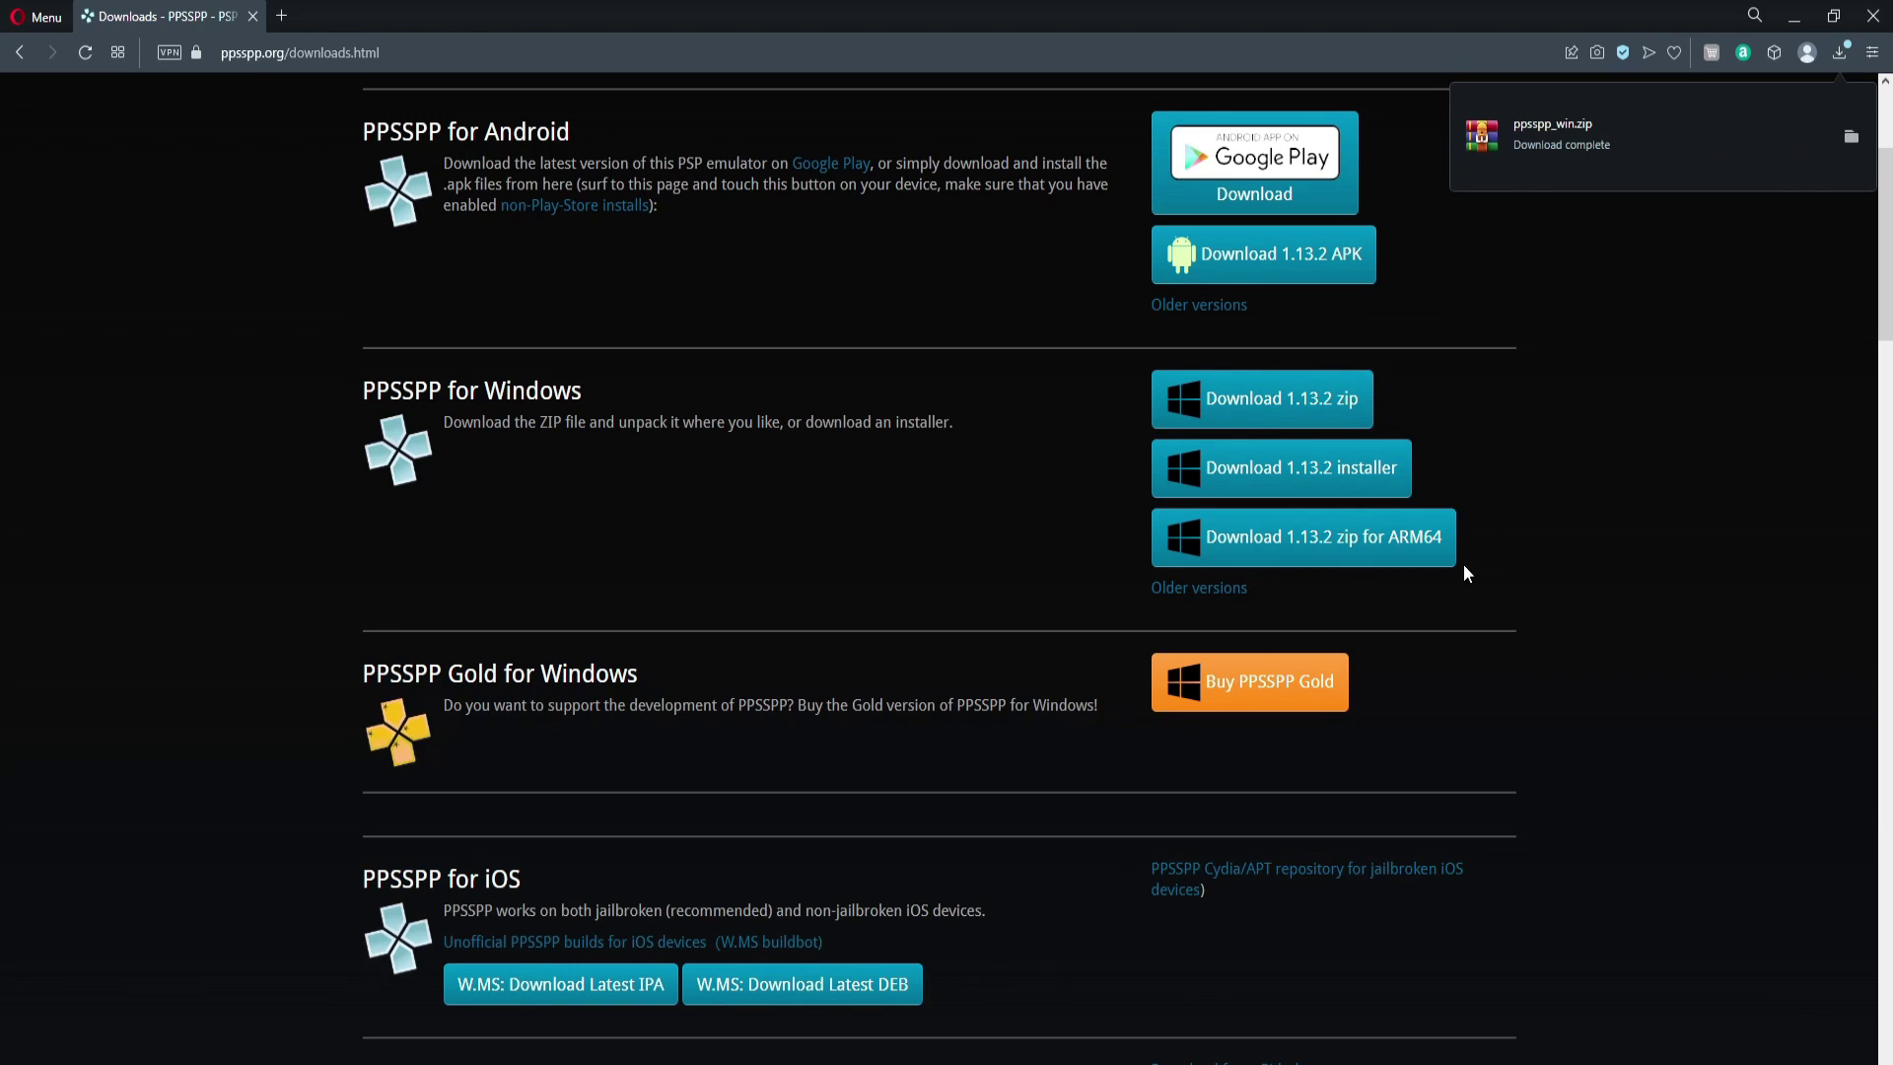
left_click(1881, 16)
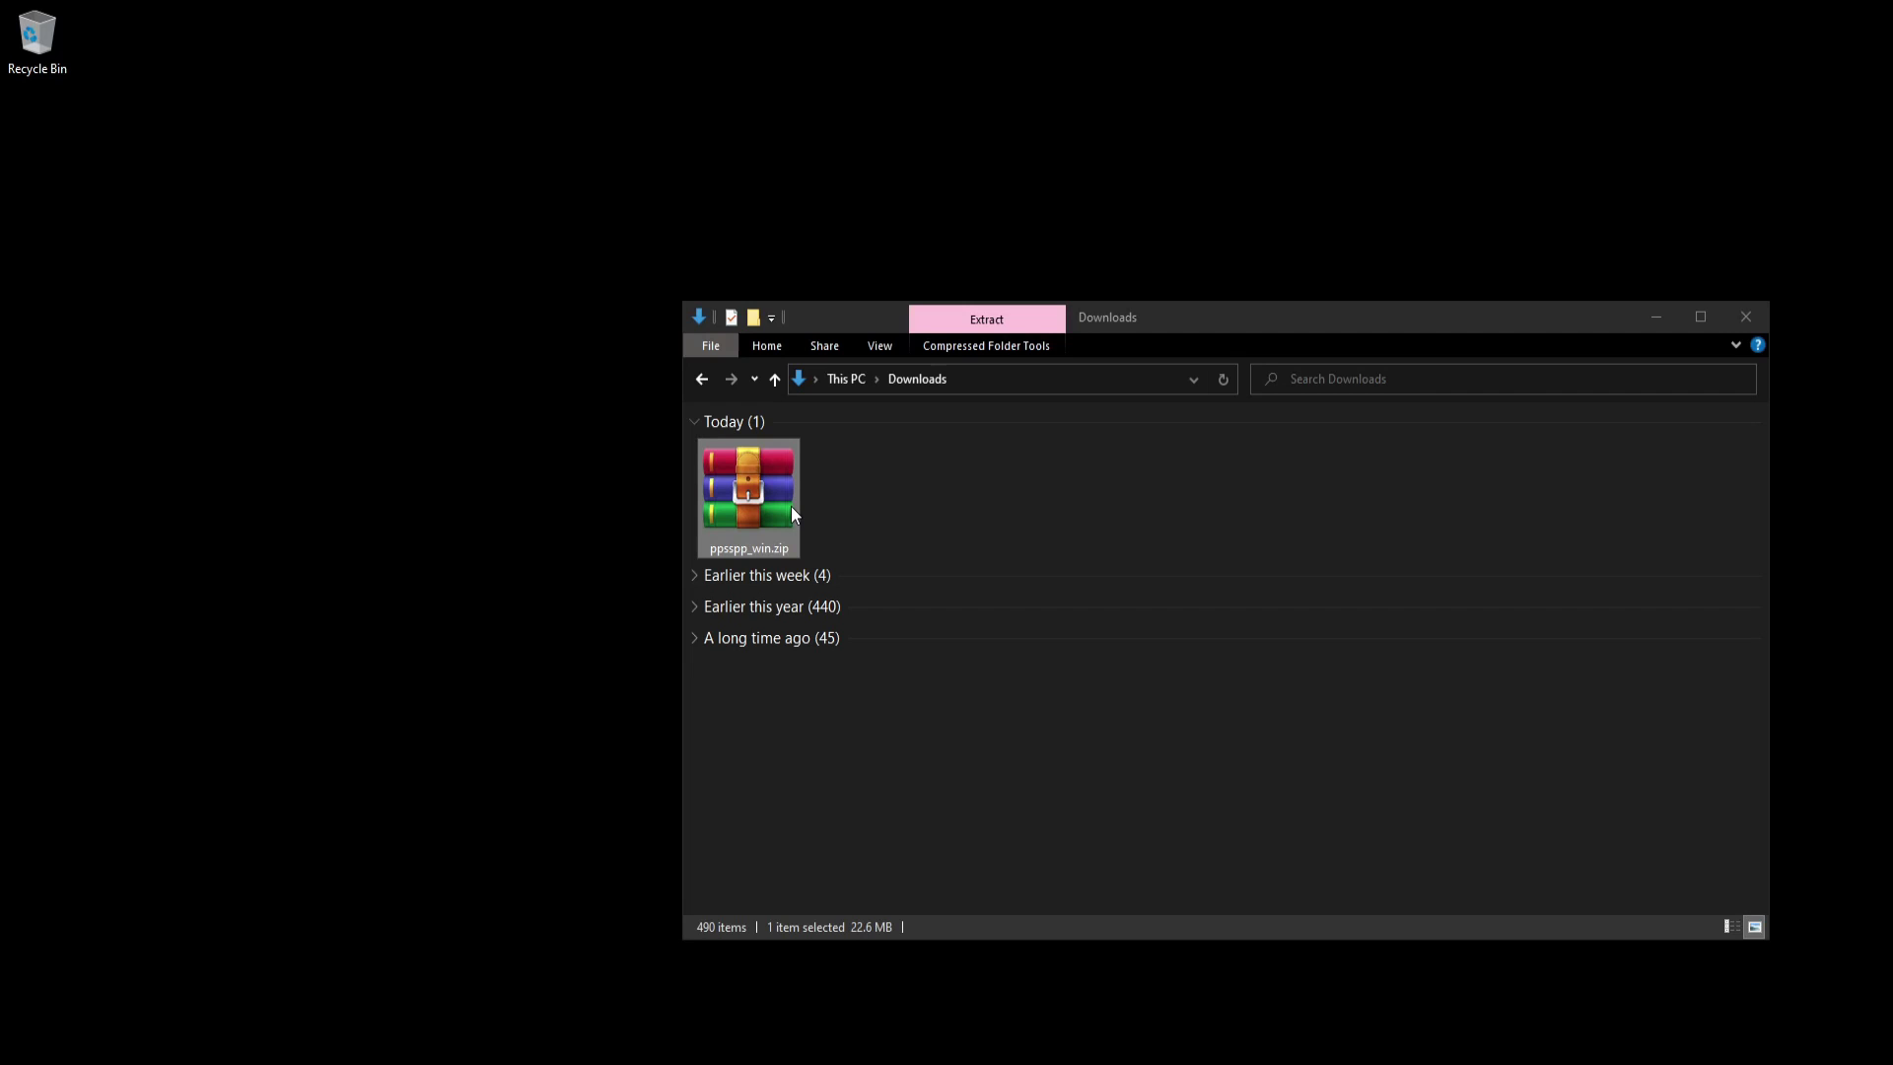
Step: Move ppsspp_win.zip from Downloads to the desktop and create a desktop folder named PSP
left_click_drag(786, 507, 71, 212)
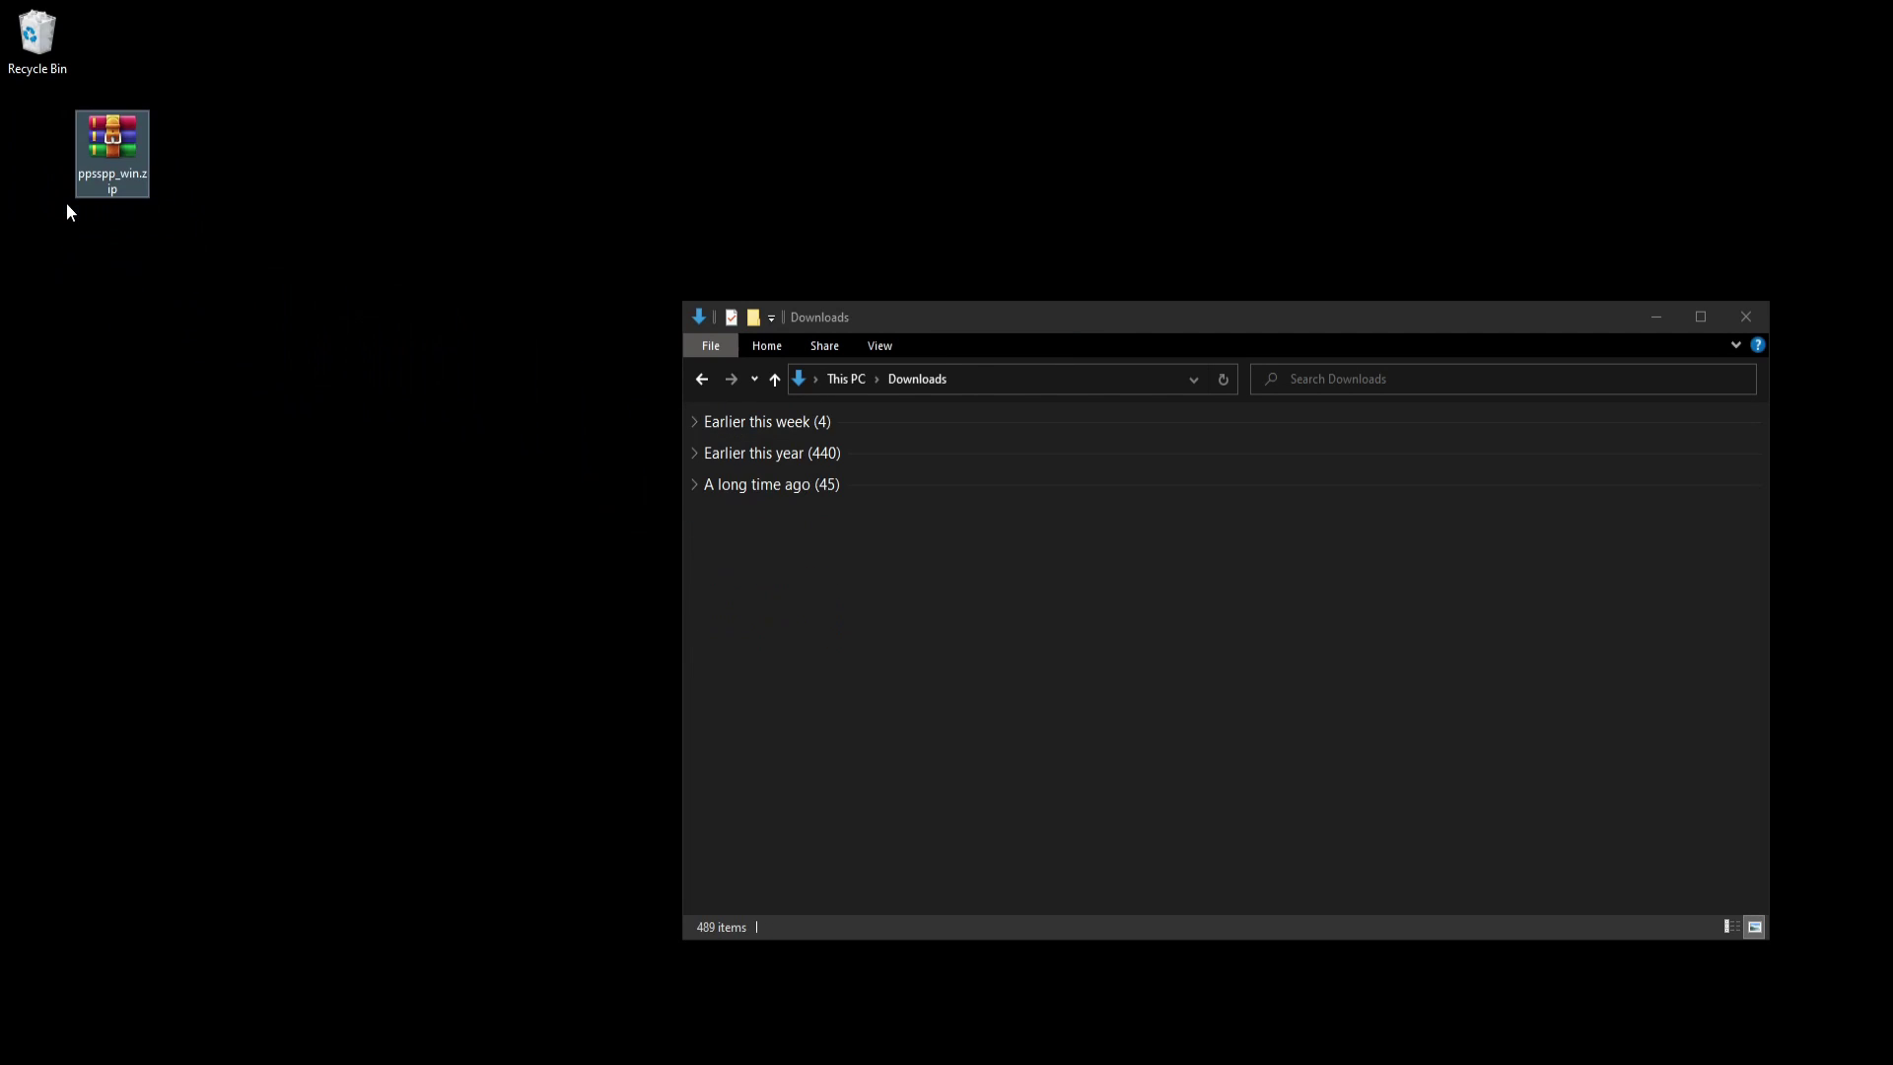
left_click(158, 368)
right_click(122, 344)
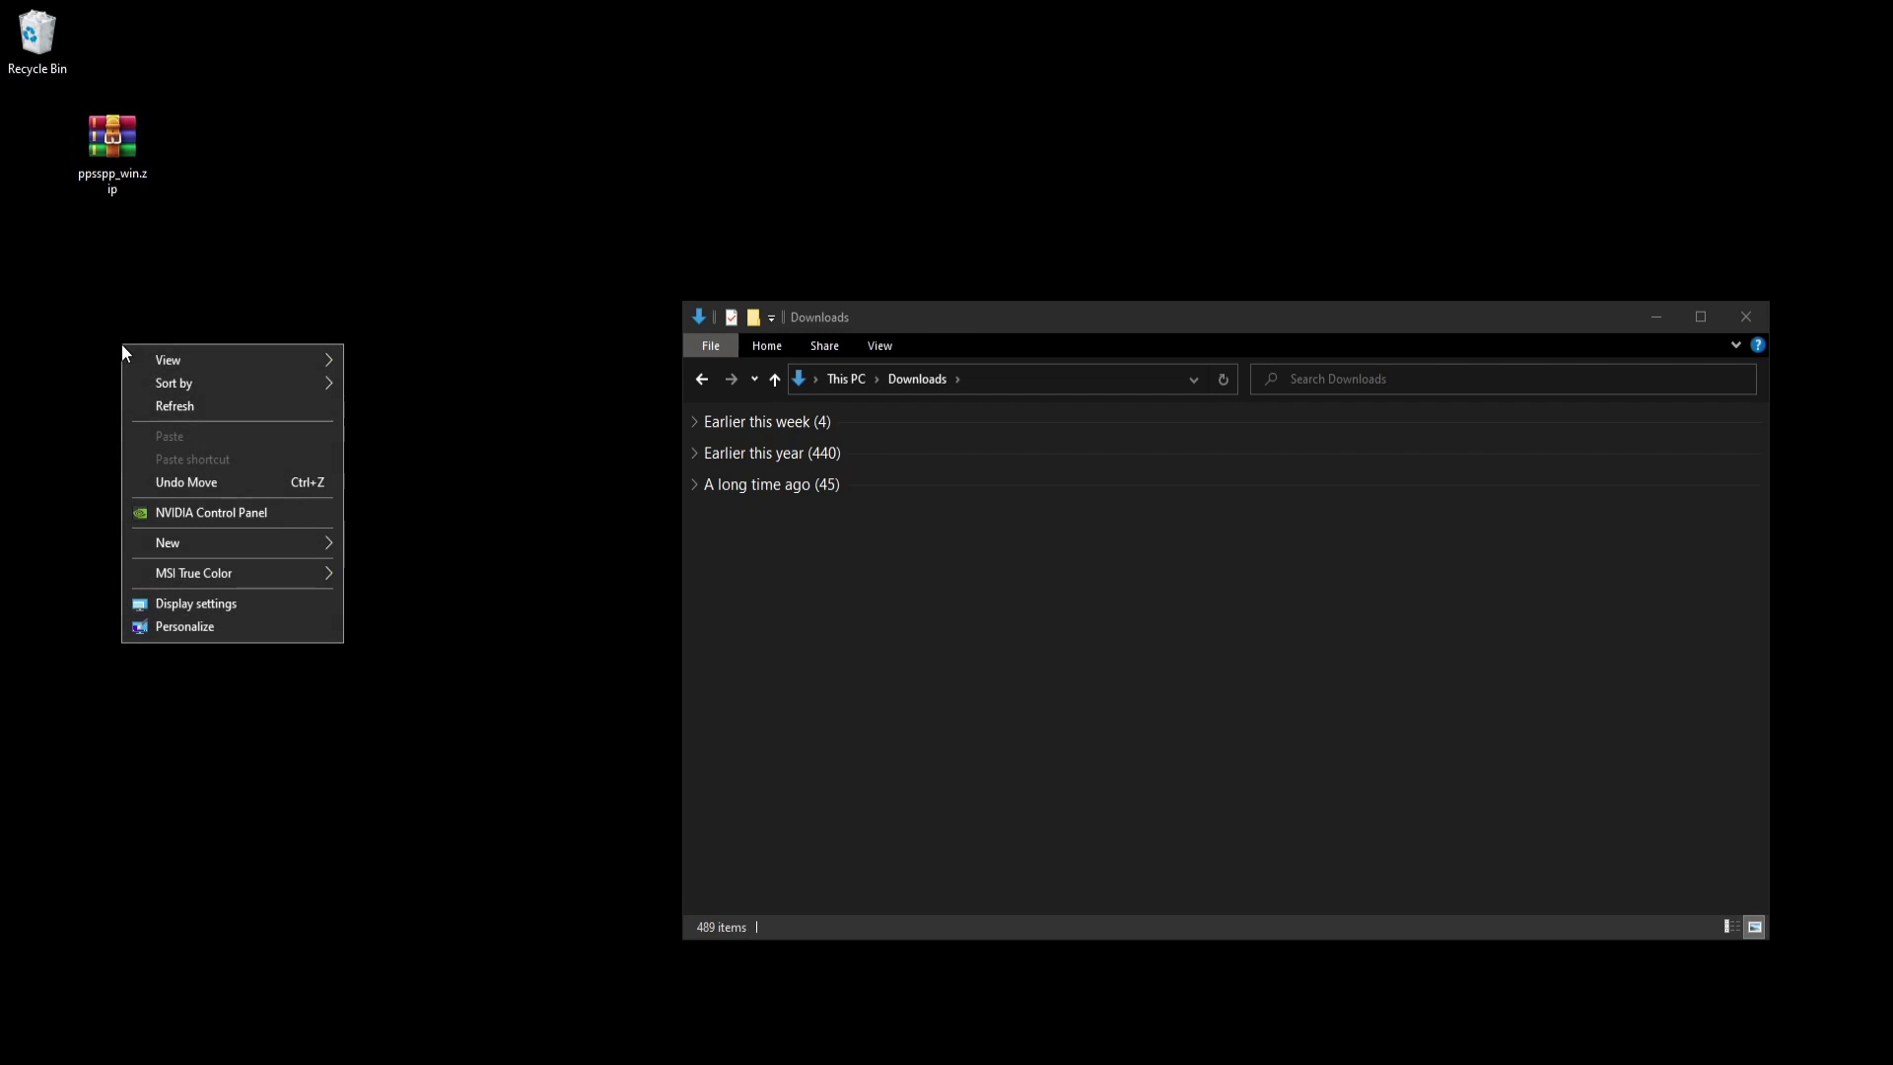
mouse_move(211, 541)
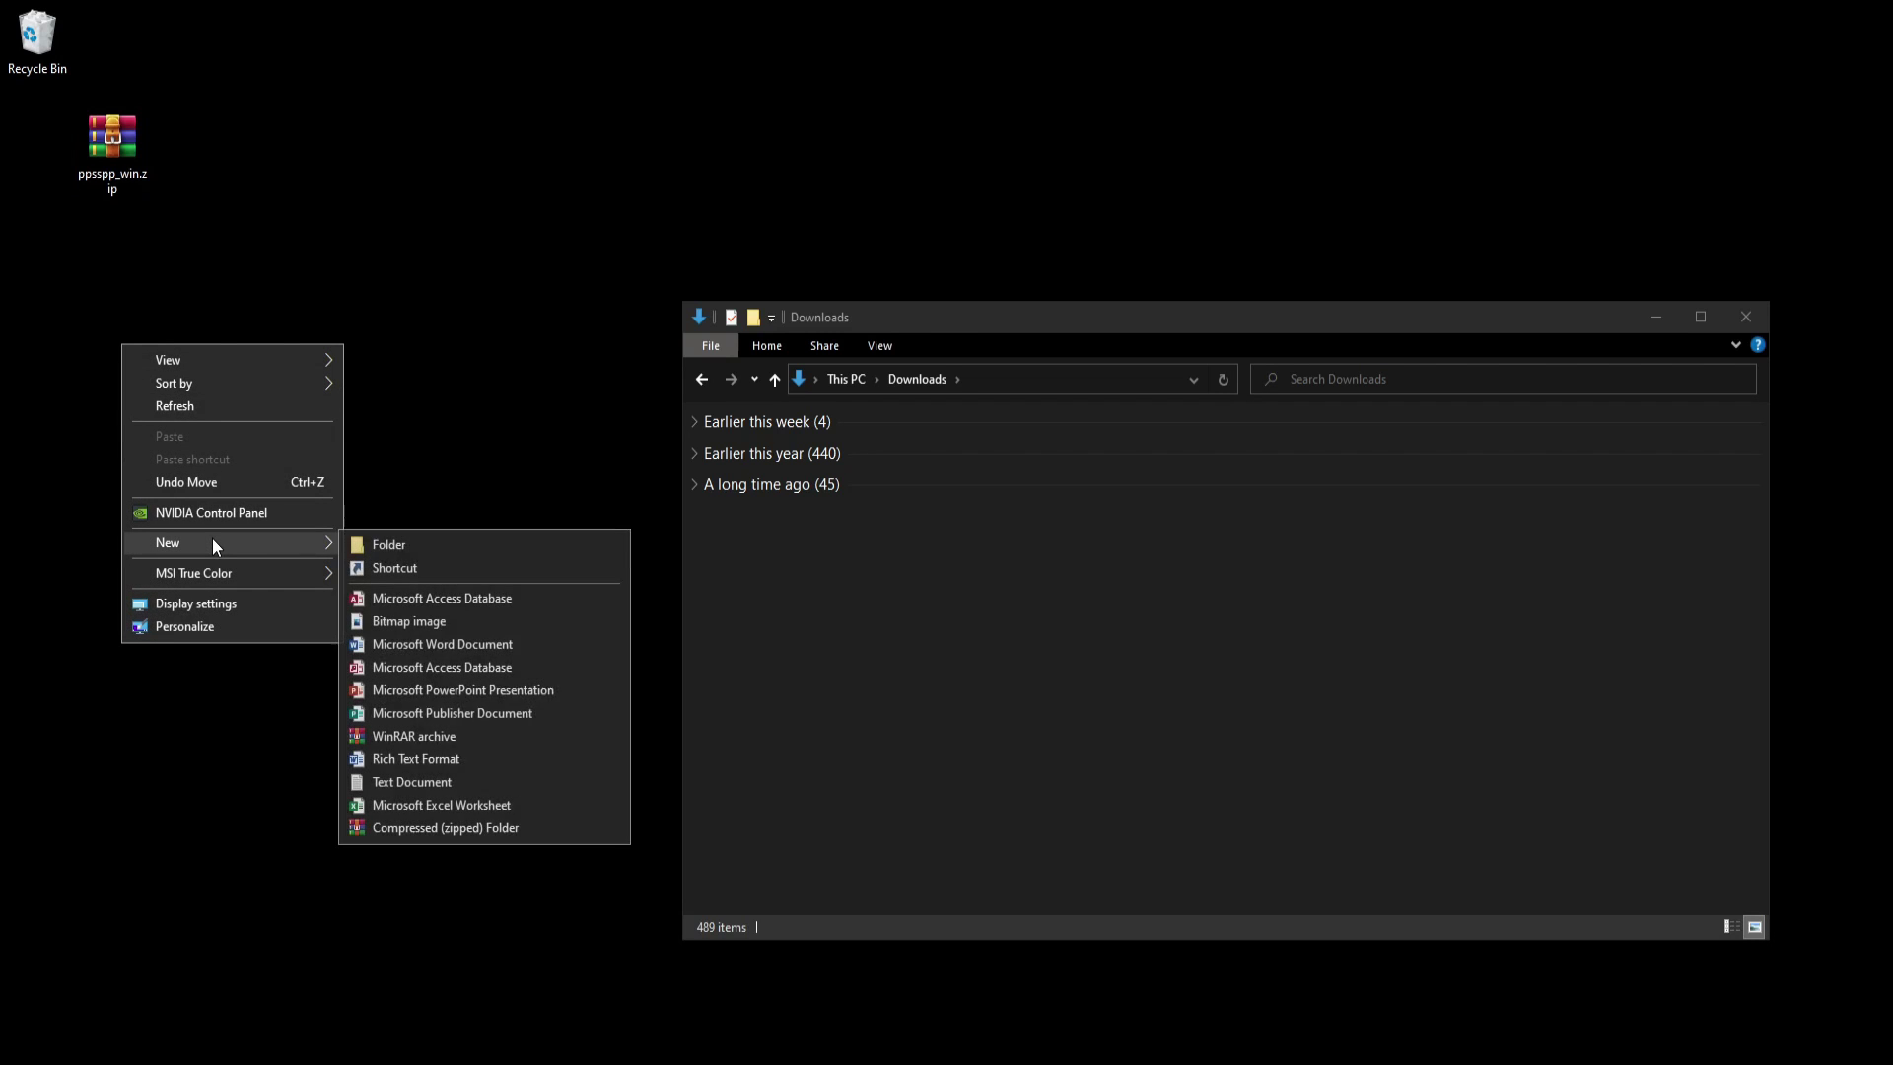
left_click(347, 540)
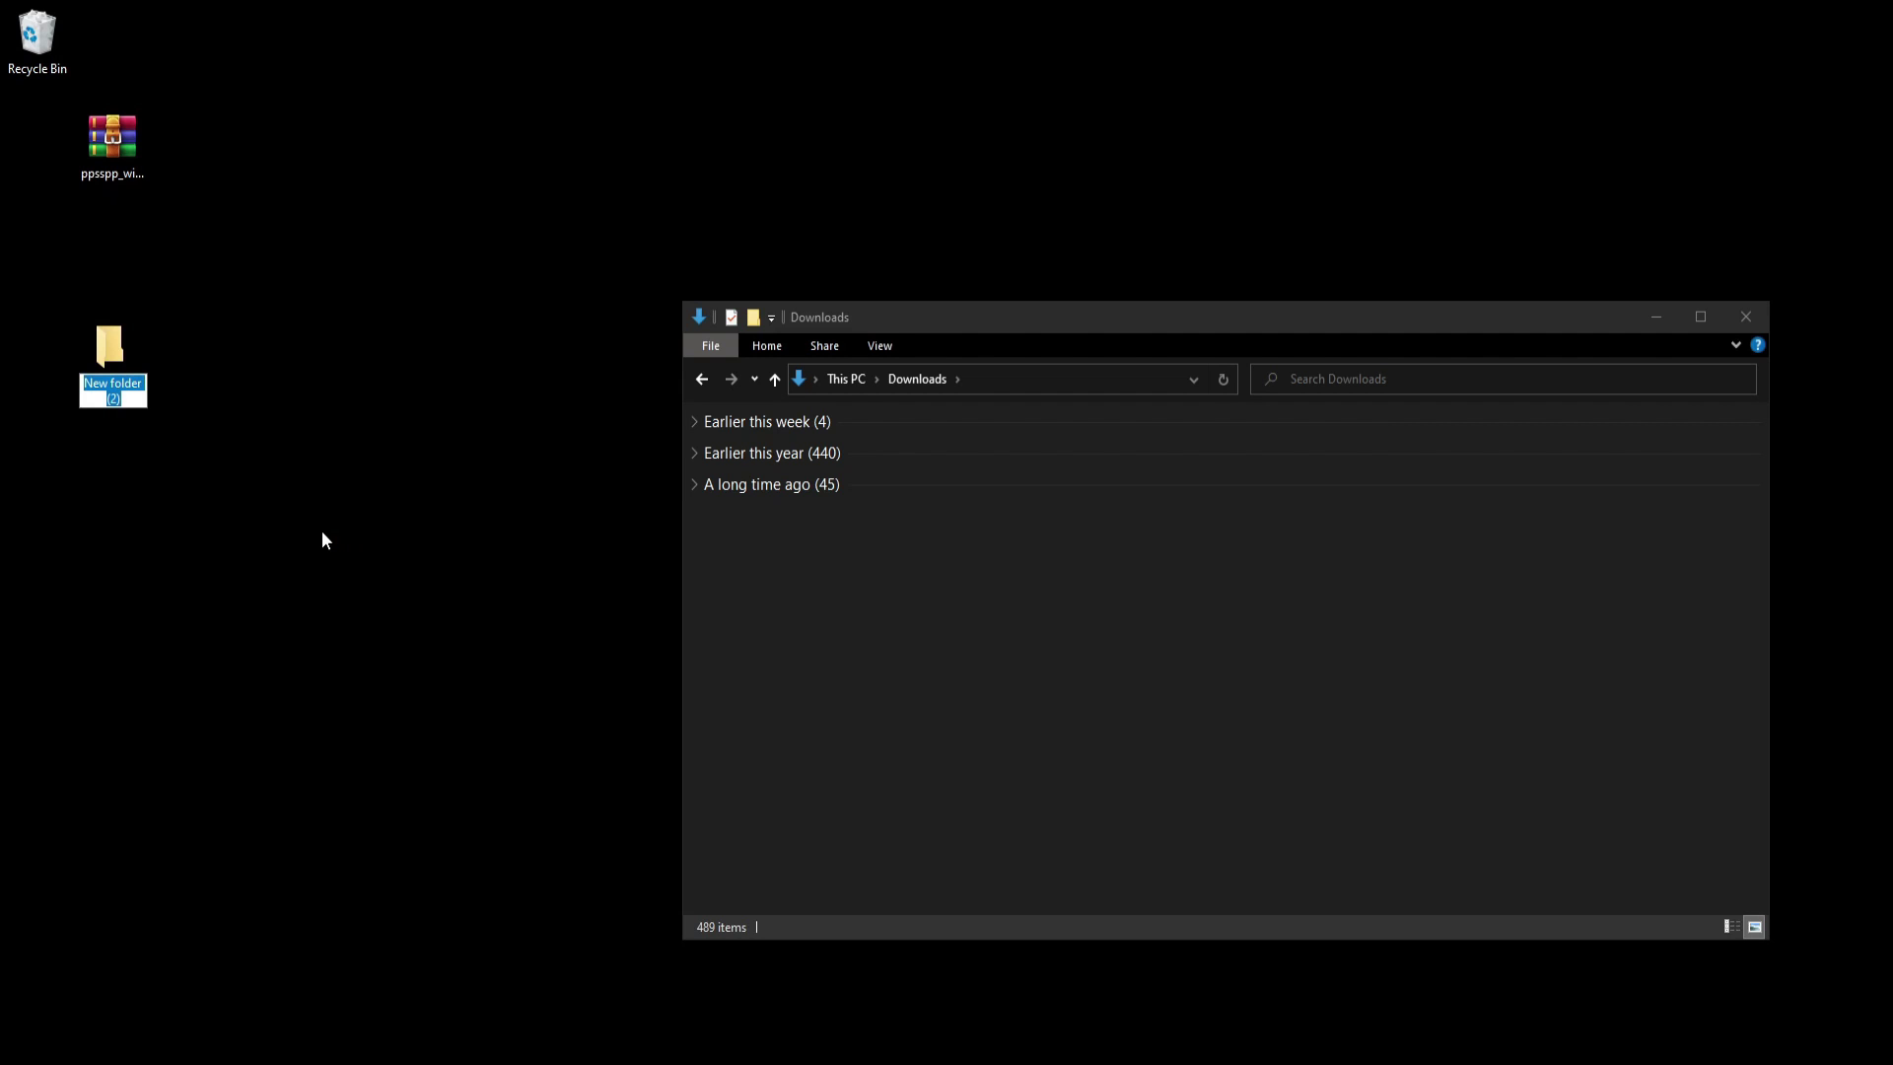
type("PSP")
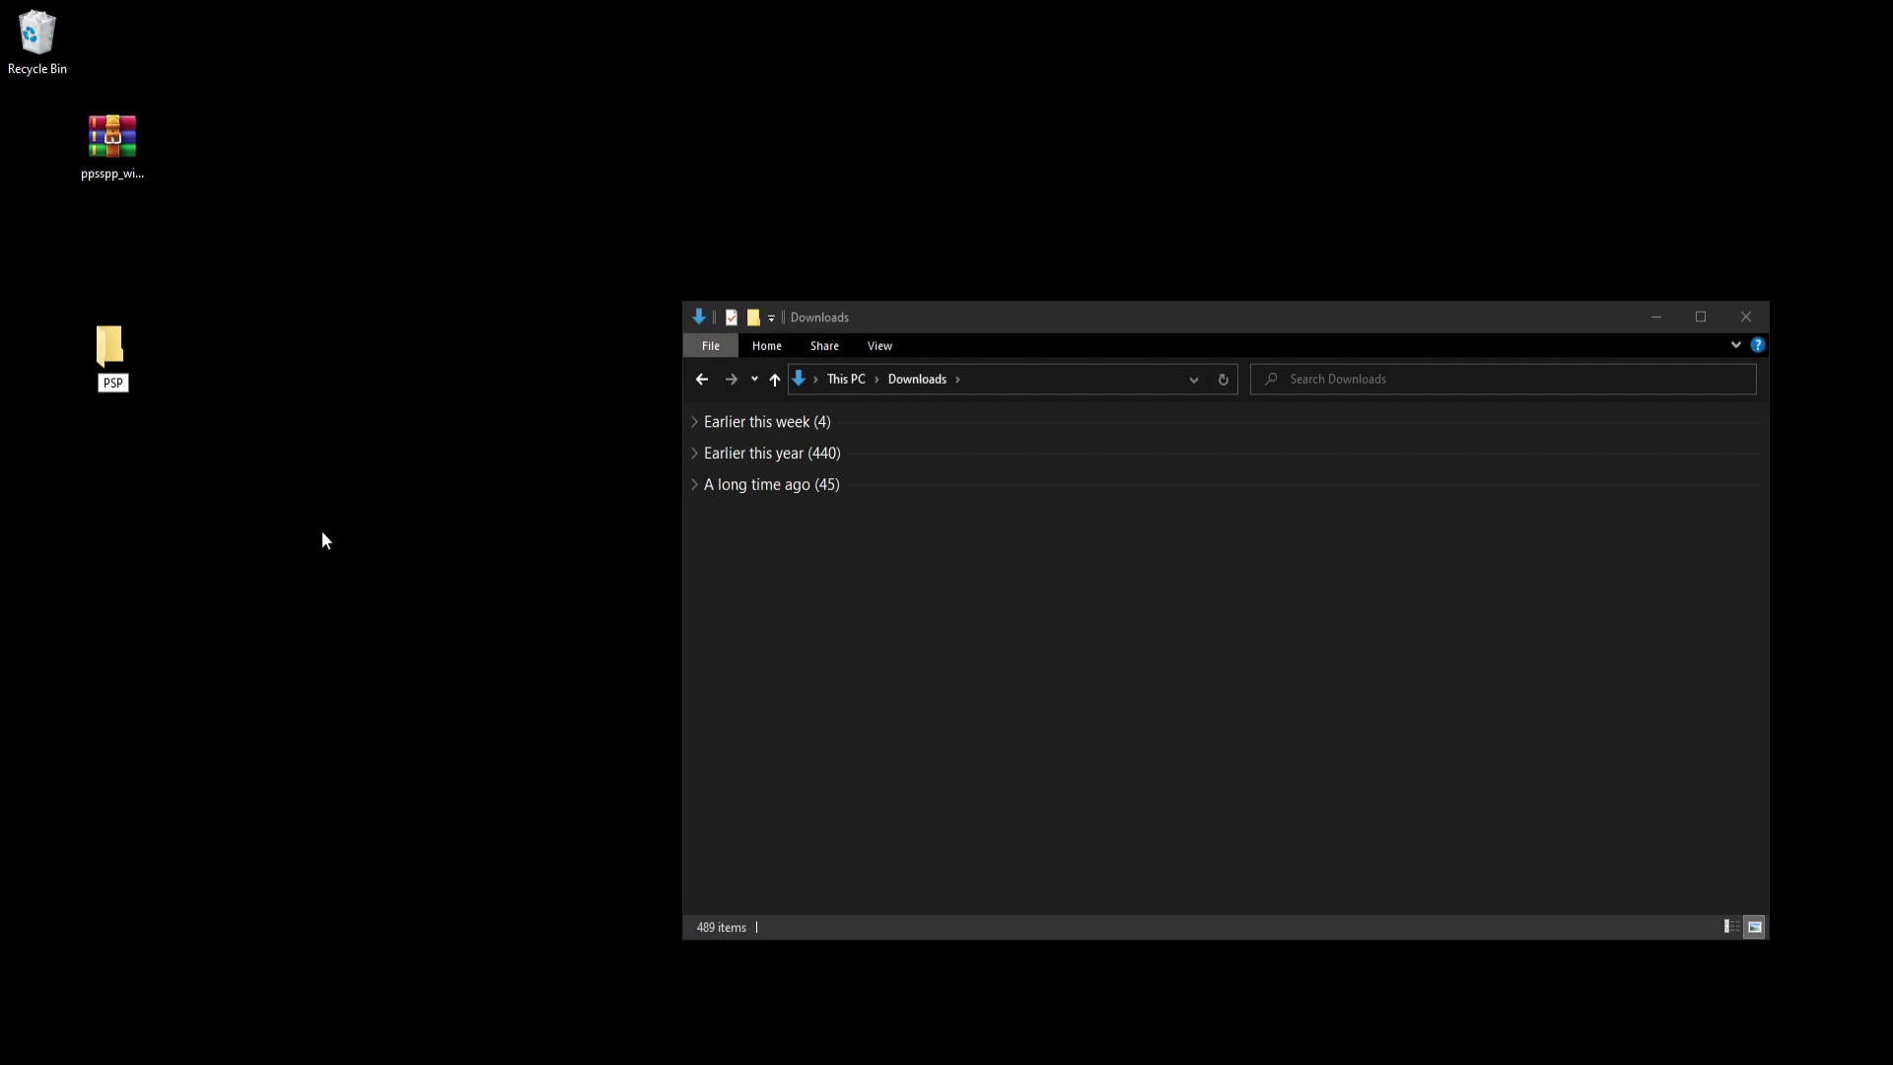
key("Return")
Step: Move ppsspp_win.zip into the desktop's PSP folder and open that folder, leaving only its window open
left_click_drag(111, 156, 118, 375)
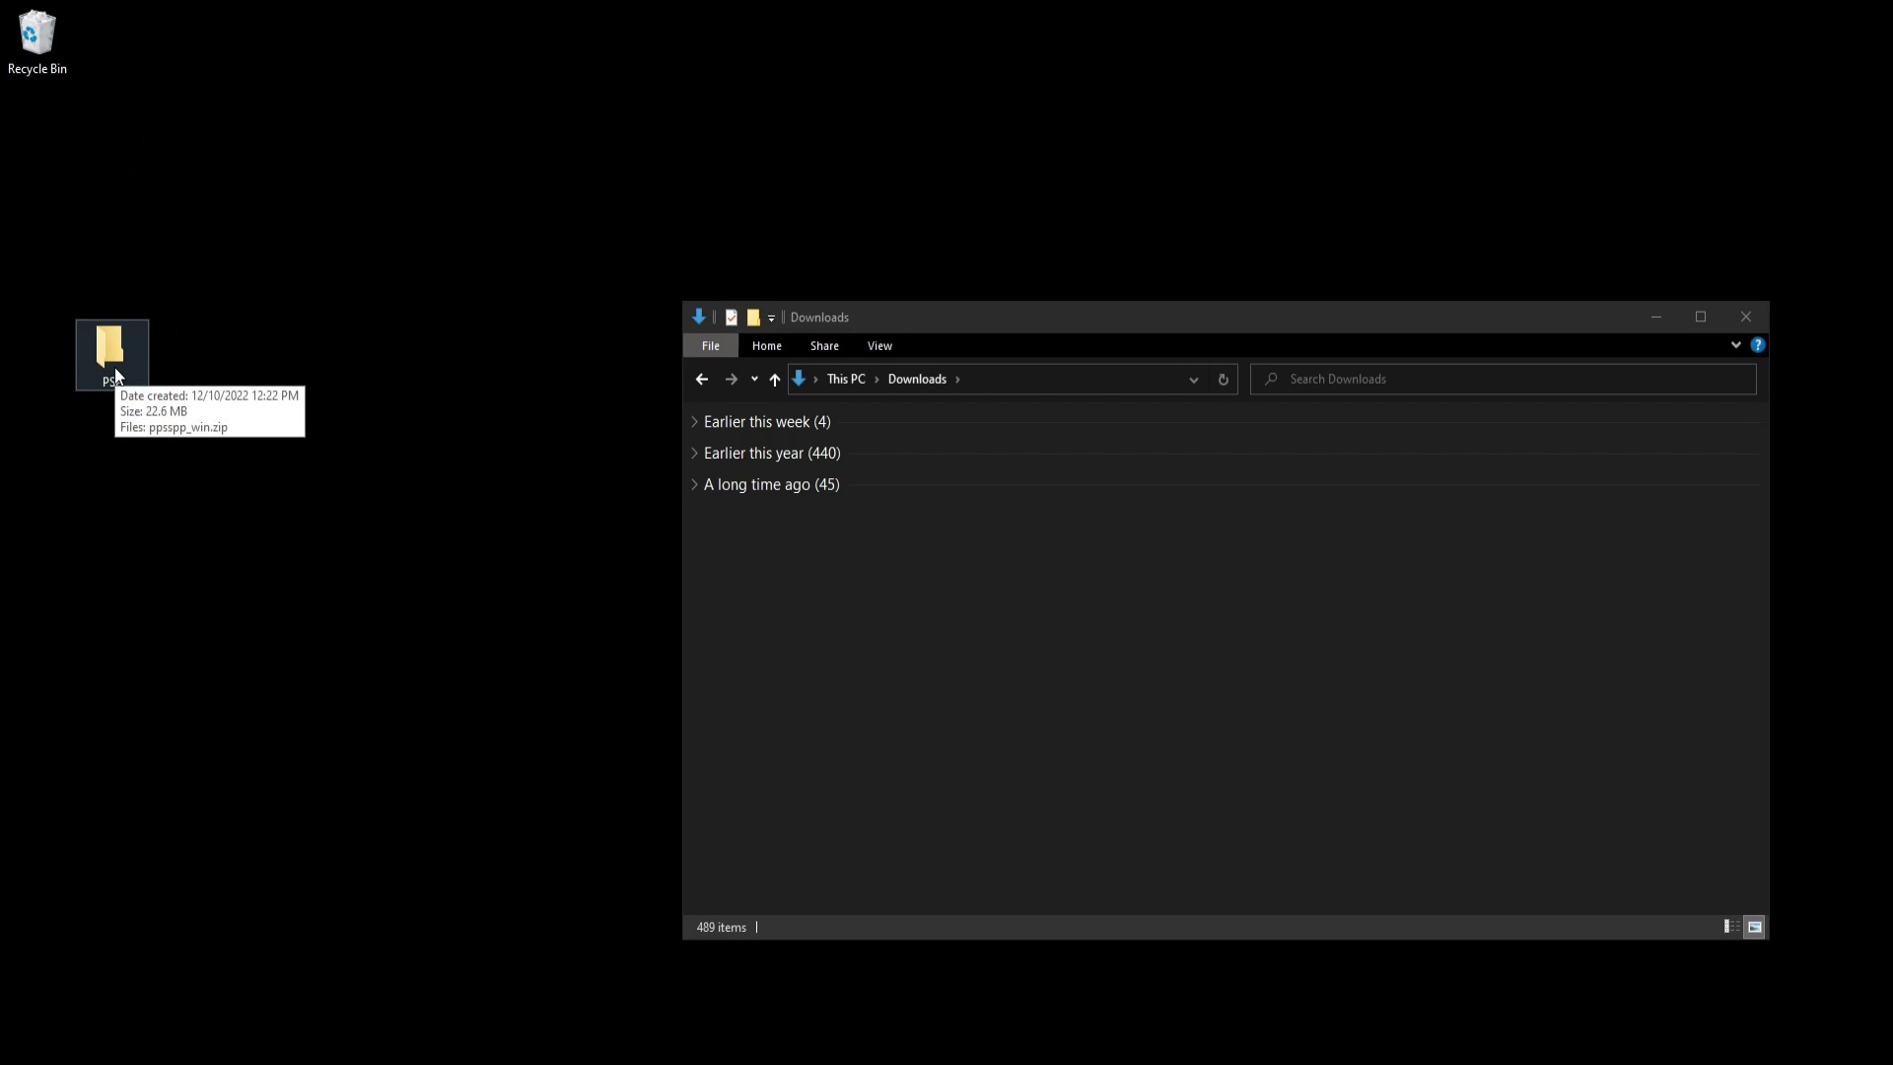
double_click(115, 370)
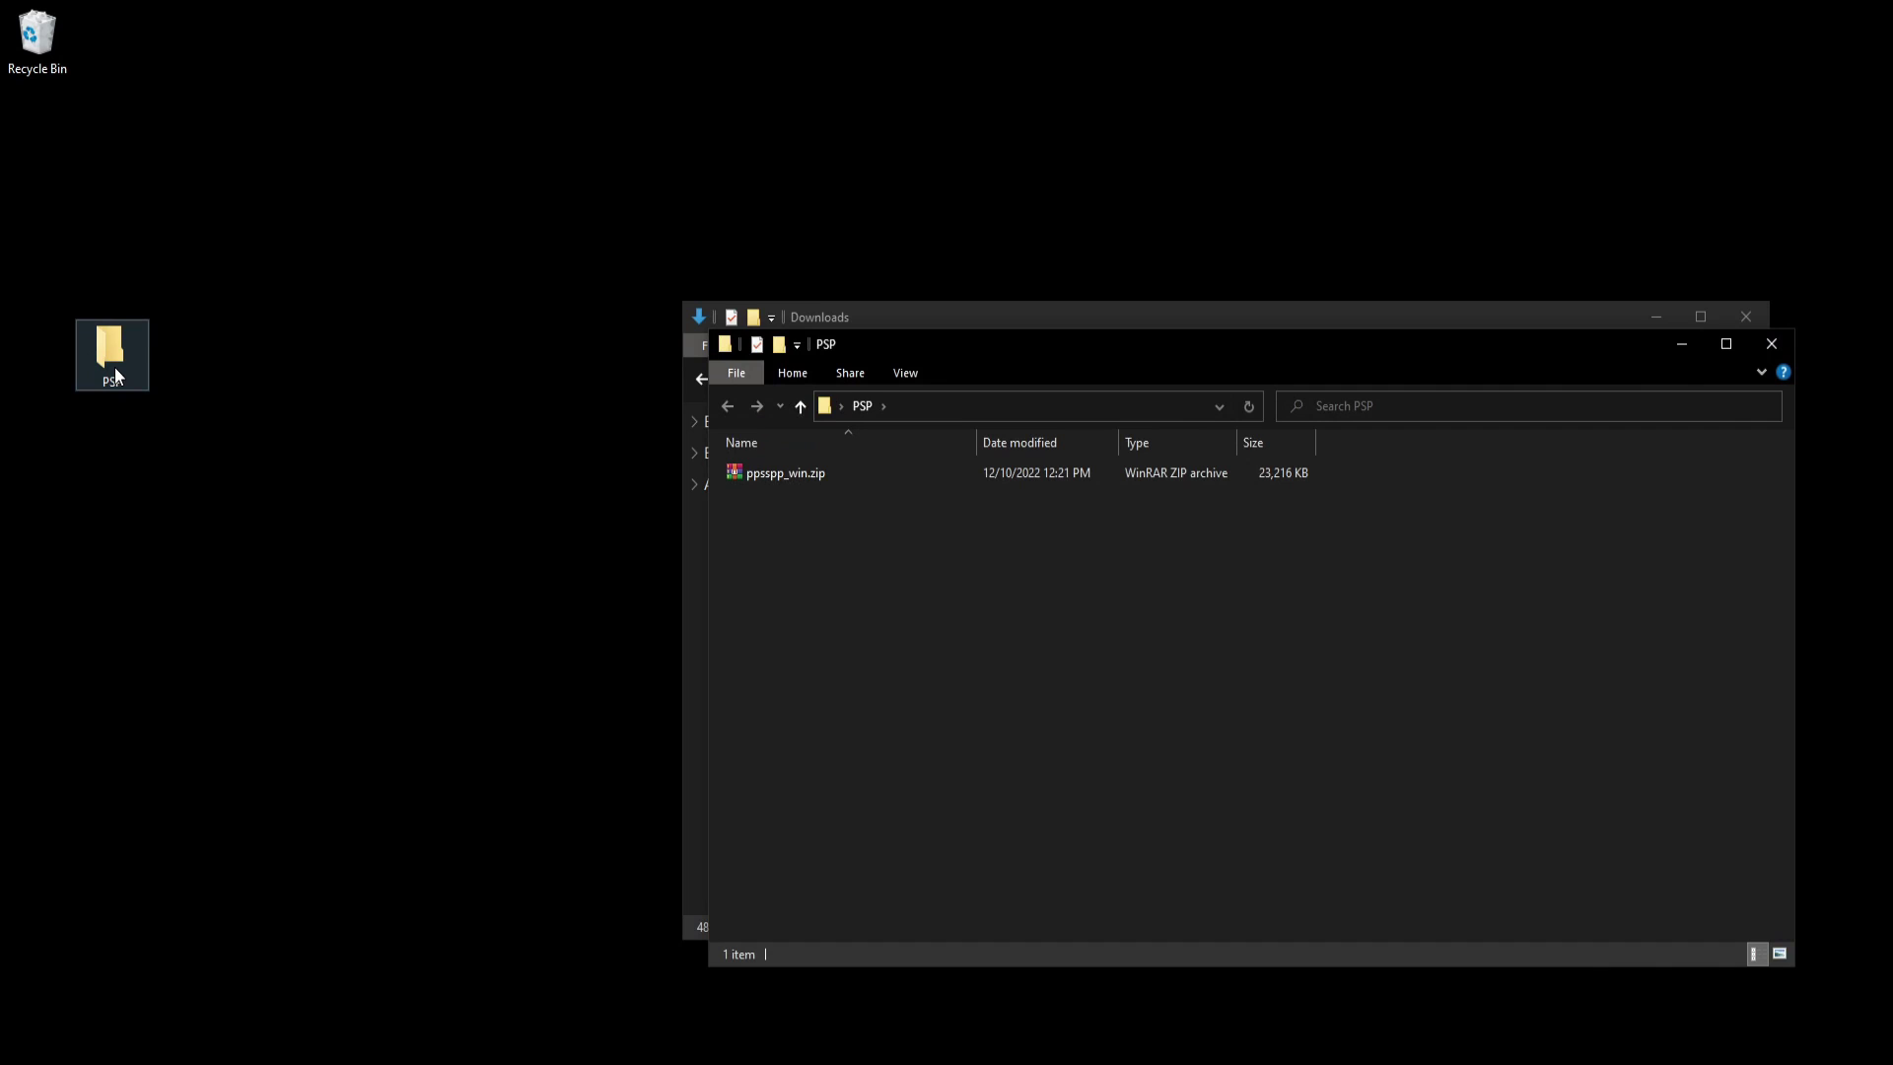
left_click_drag(1280, 318, 1127, 297)
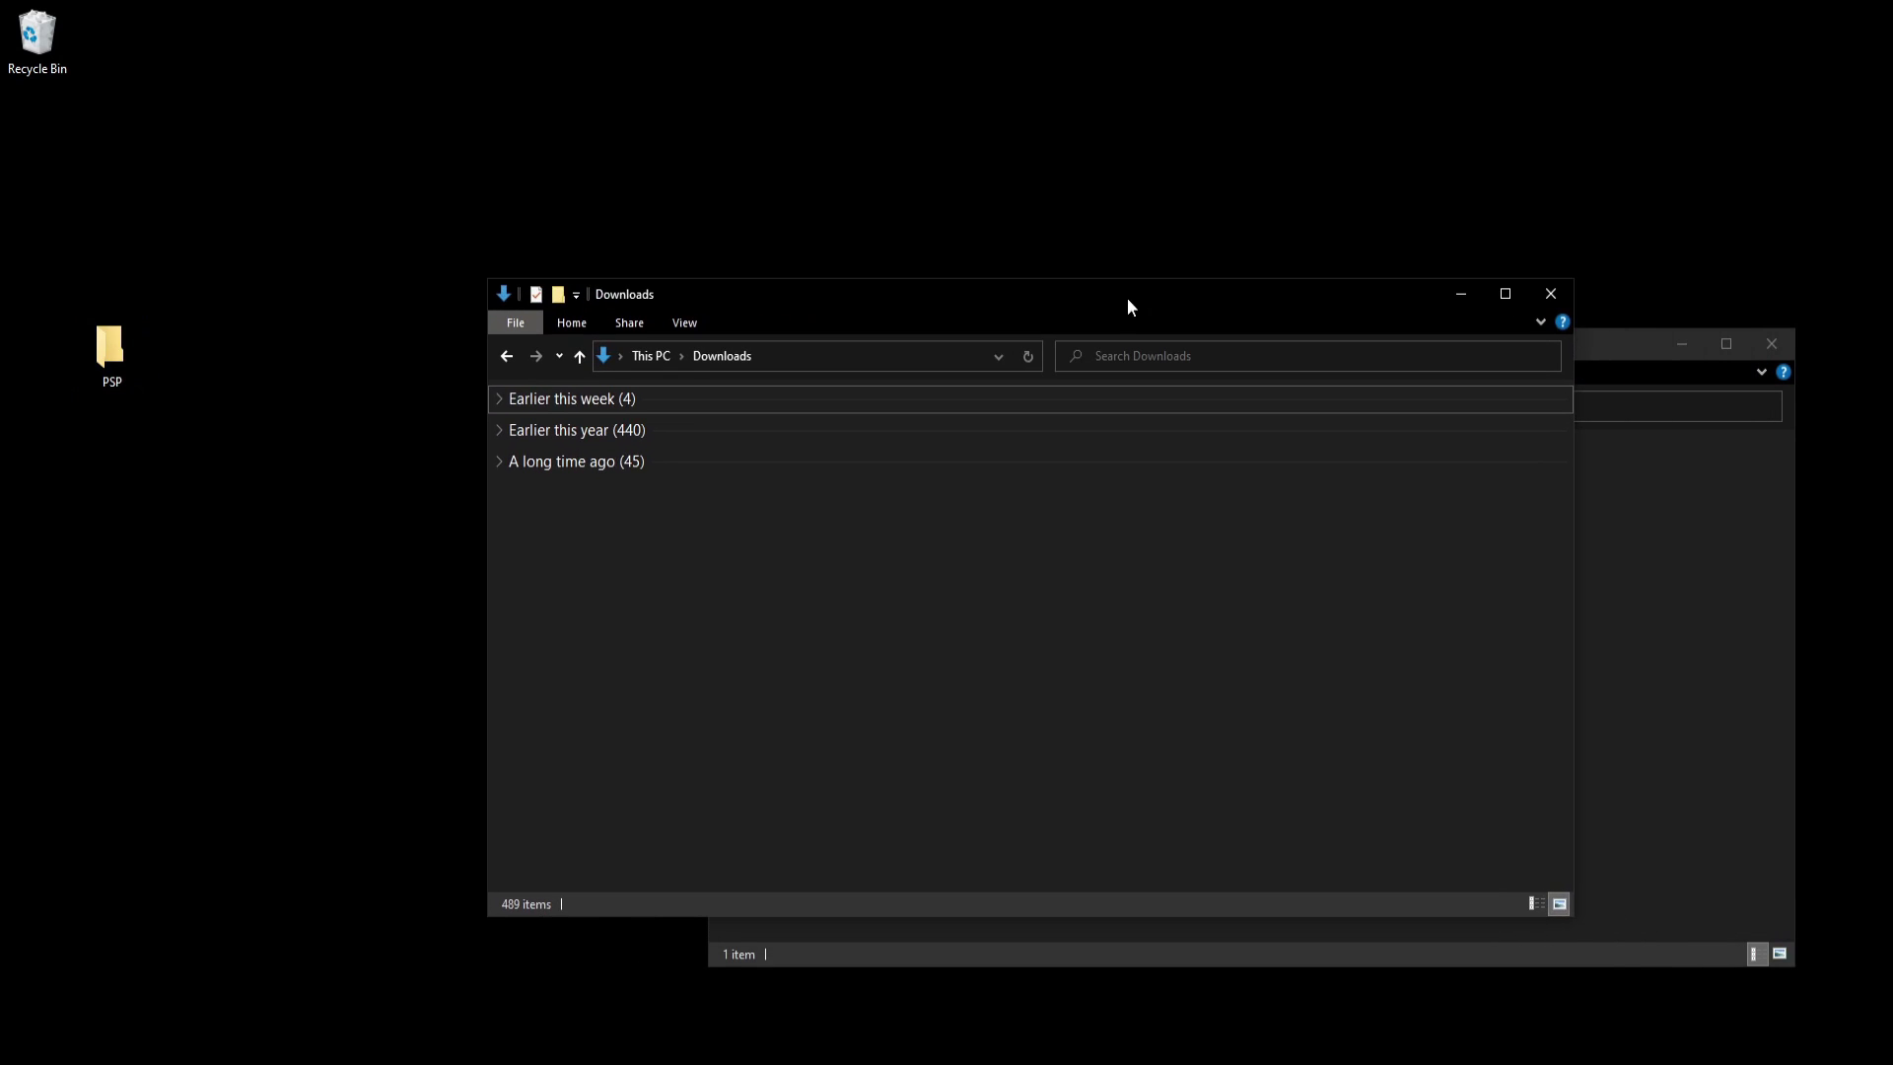
left_click(1551, 292)
left_click_drag(1032, 336, 1032, 324)
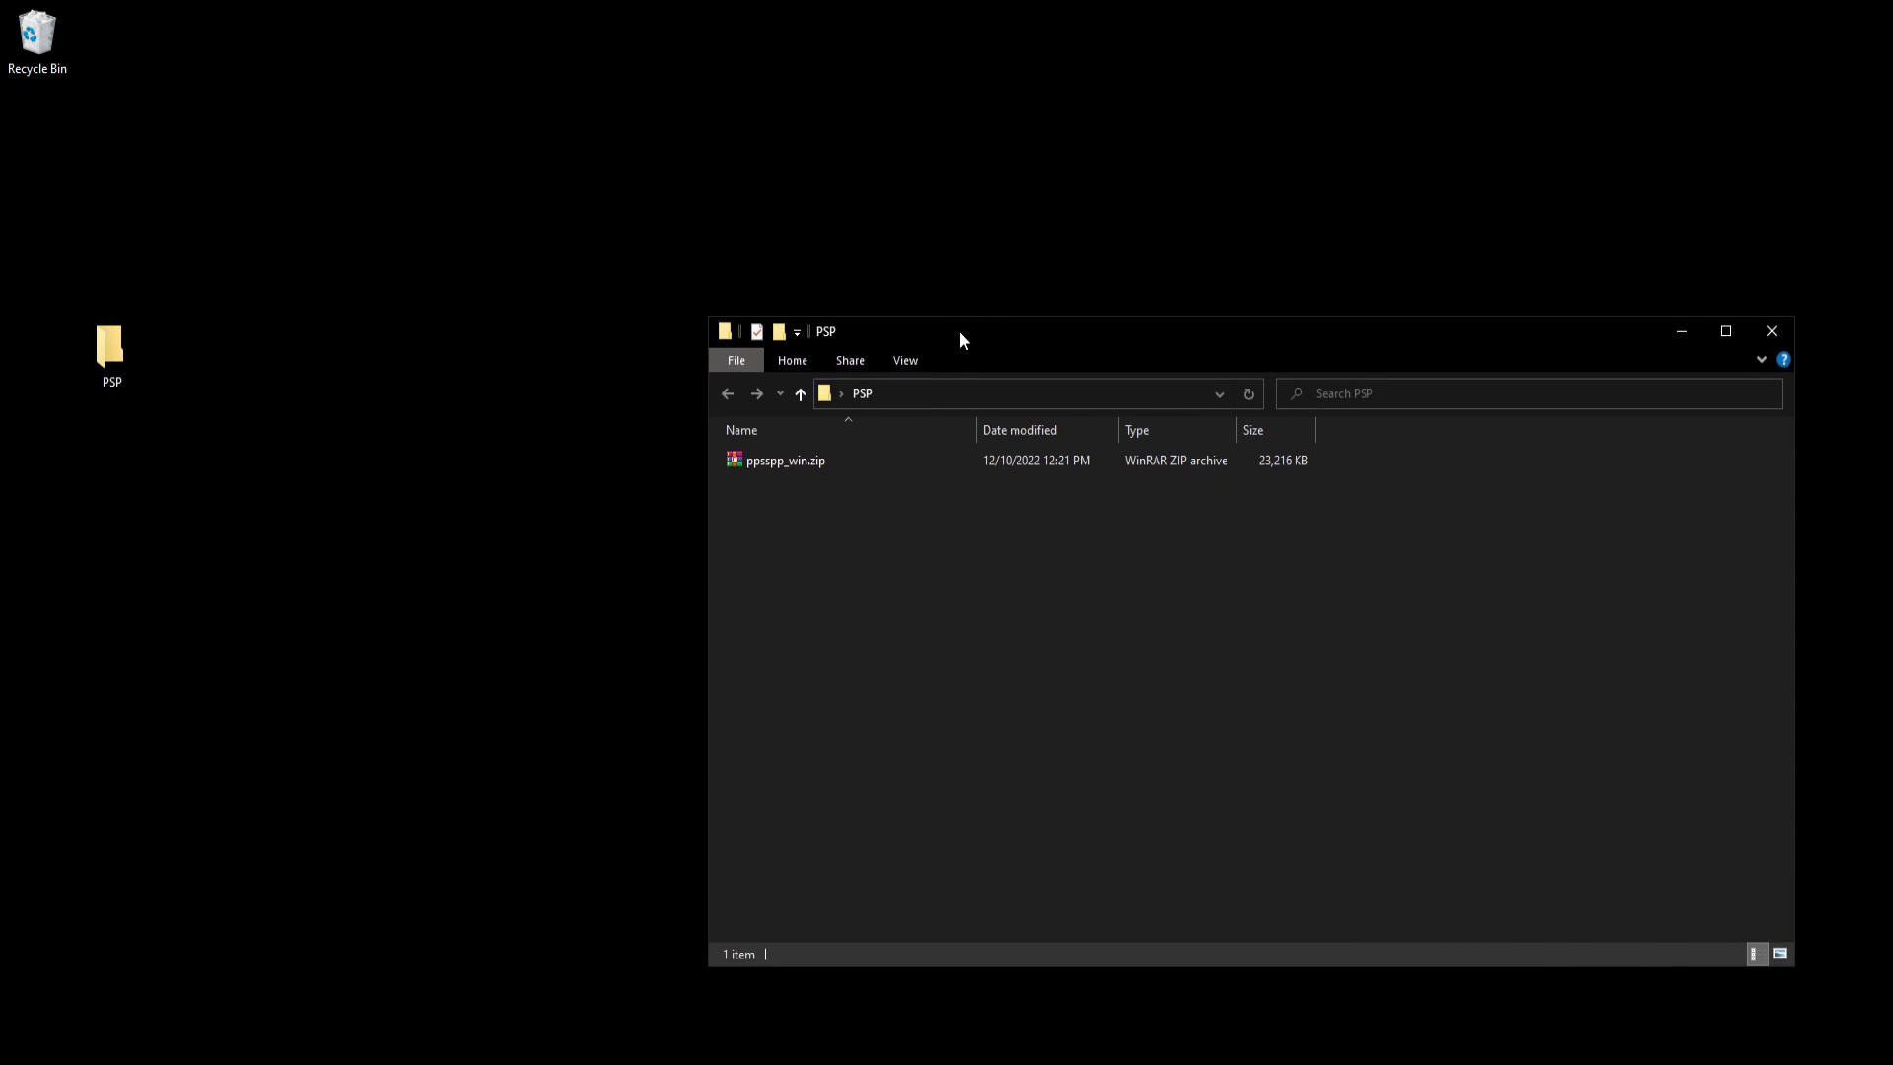
Step: Extract ppsspp_win.zip directly into the PSP folder and delete the zip archive
right_click(800, 463)
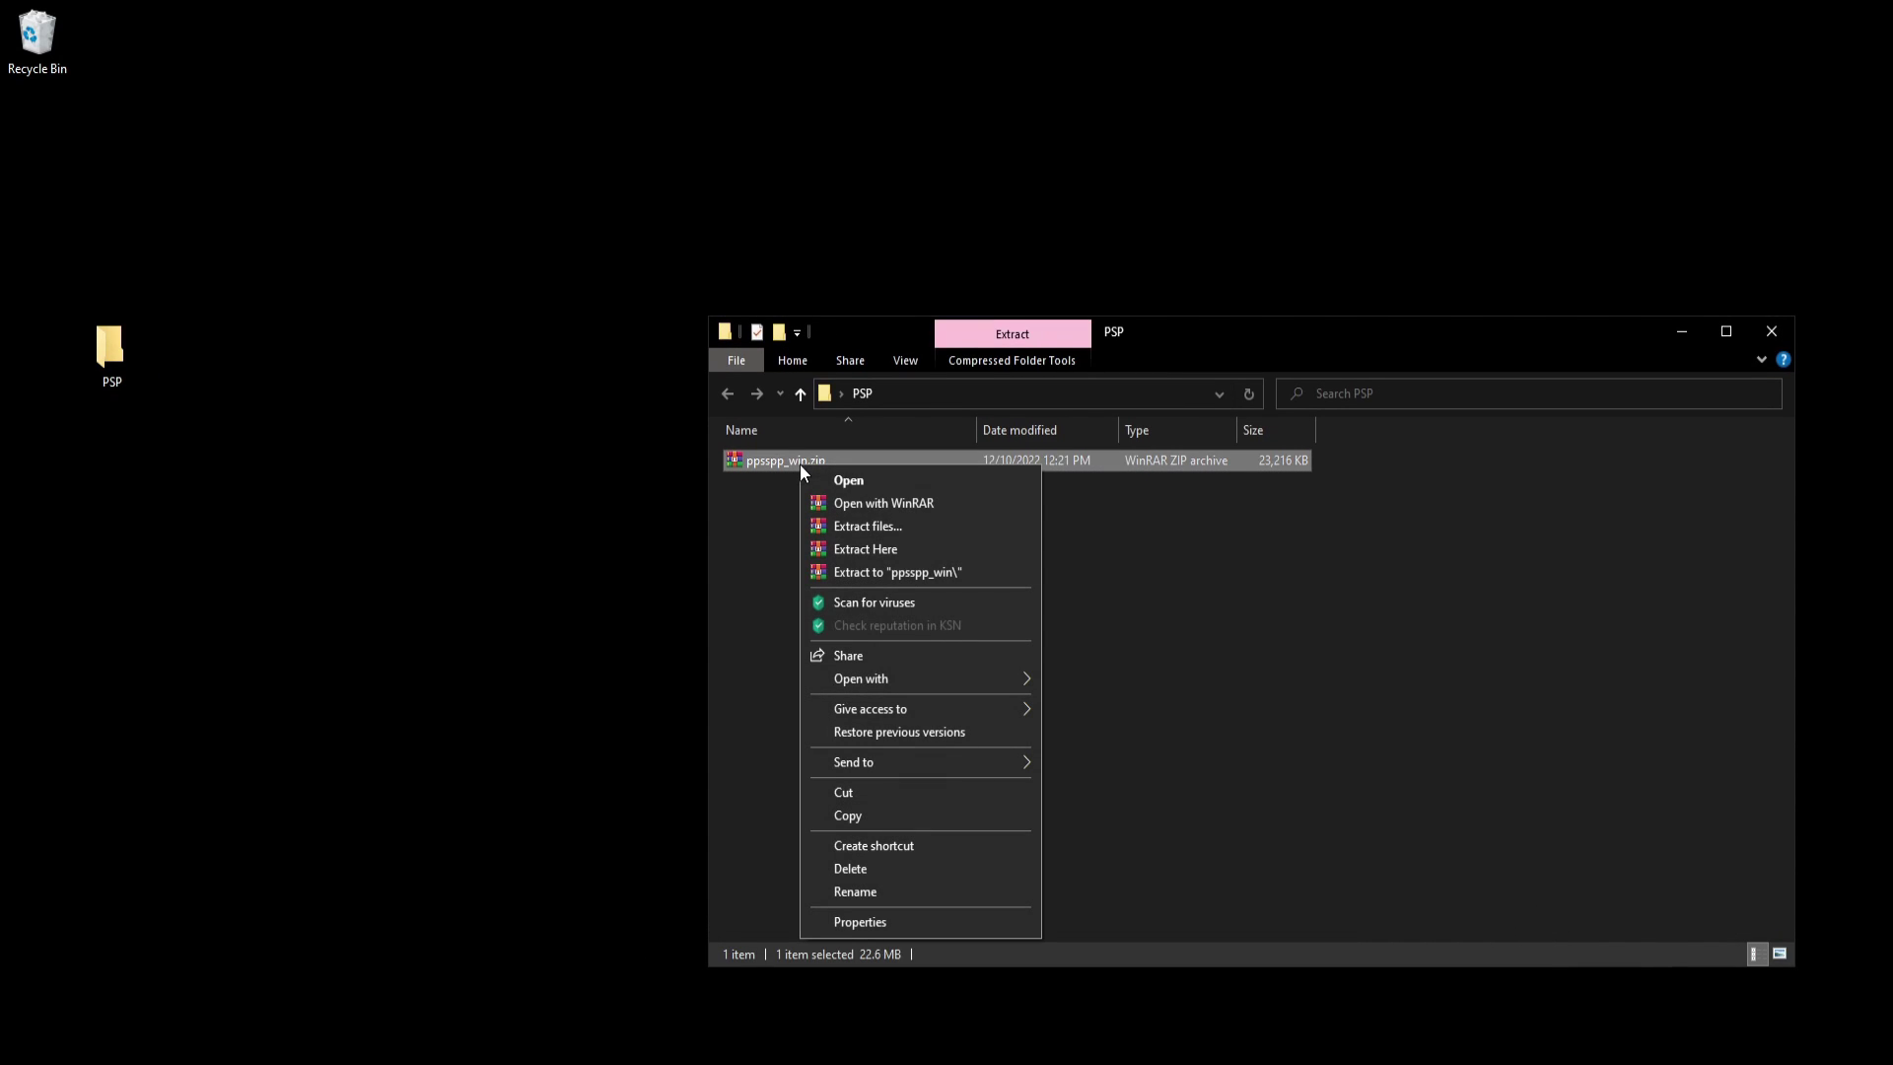
left_click(879, 548)
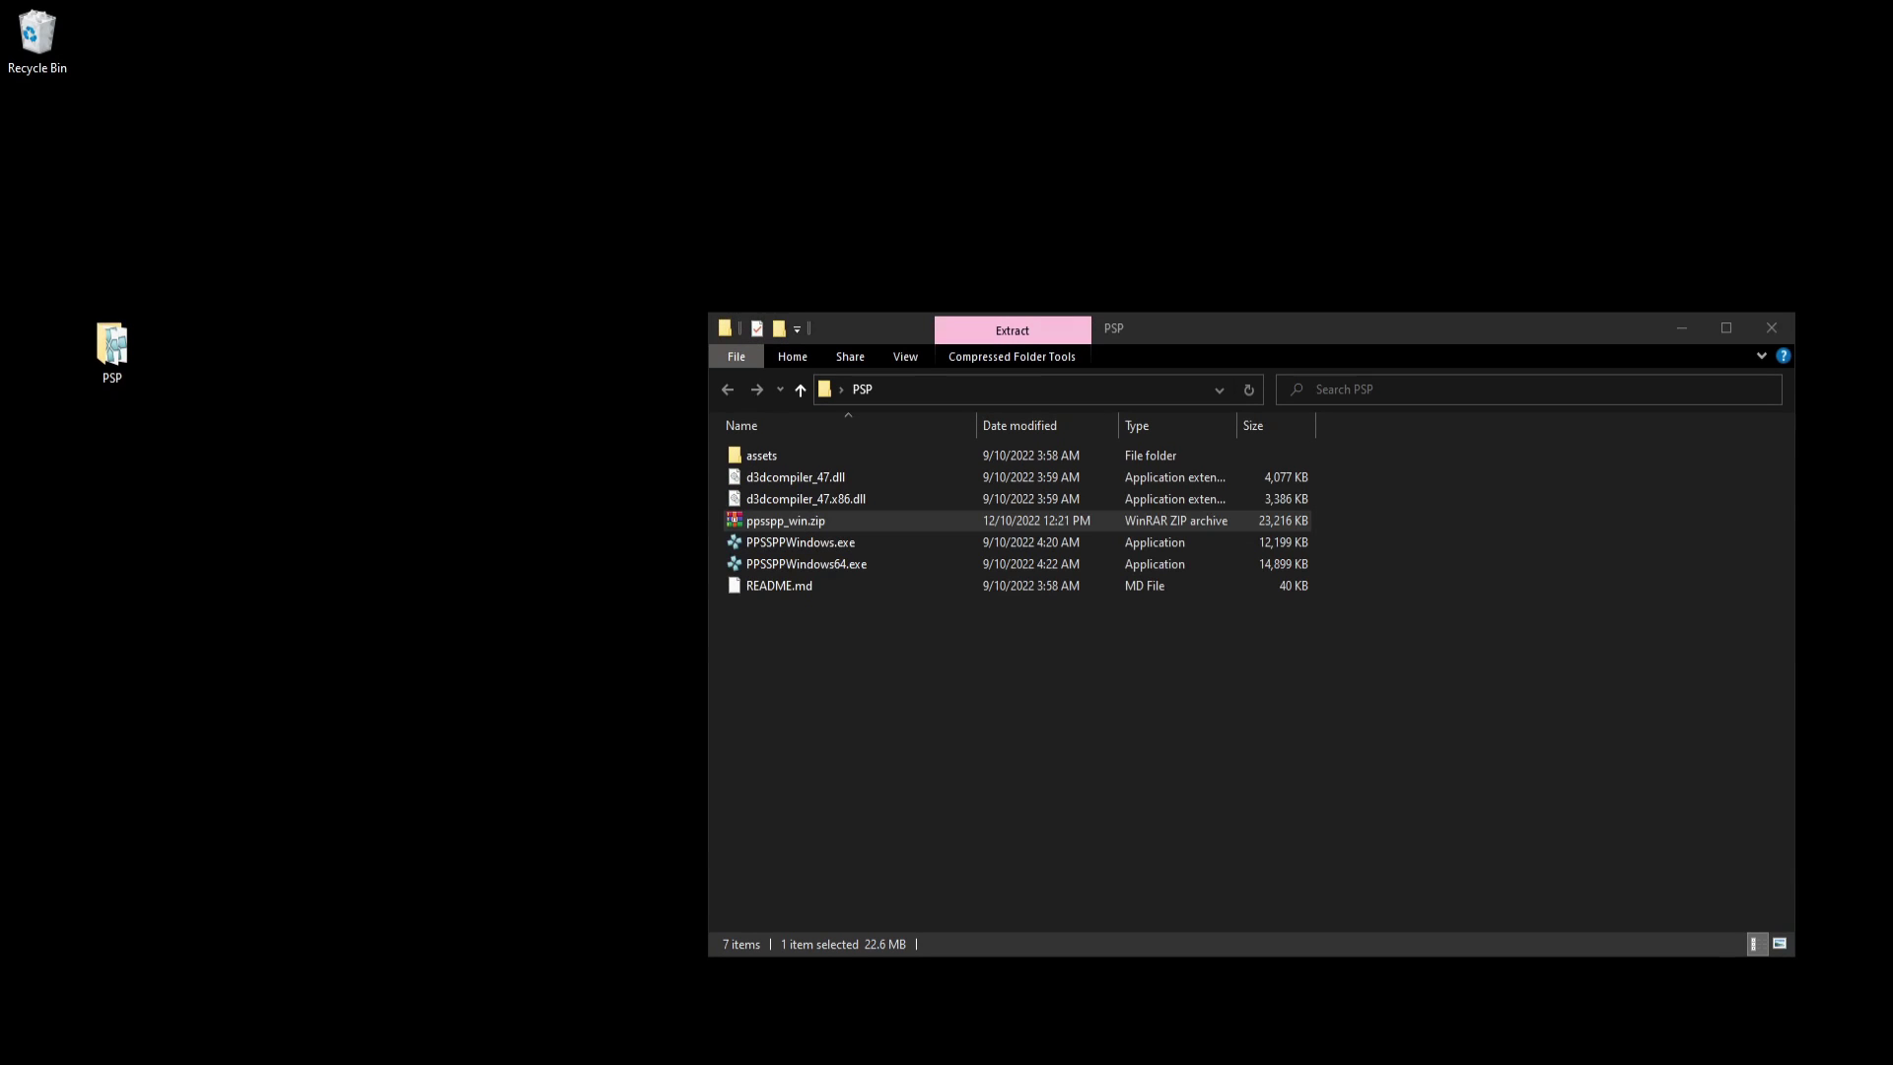
left_click(818, 527)
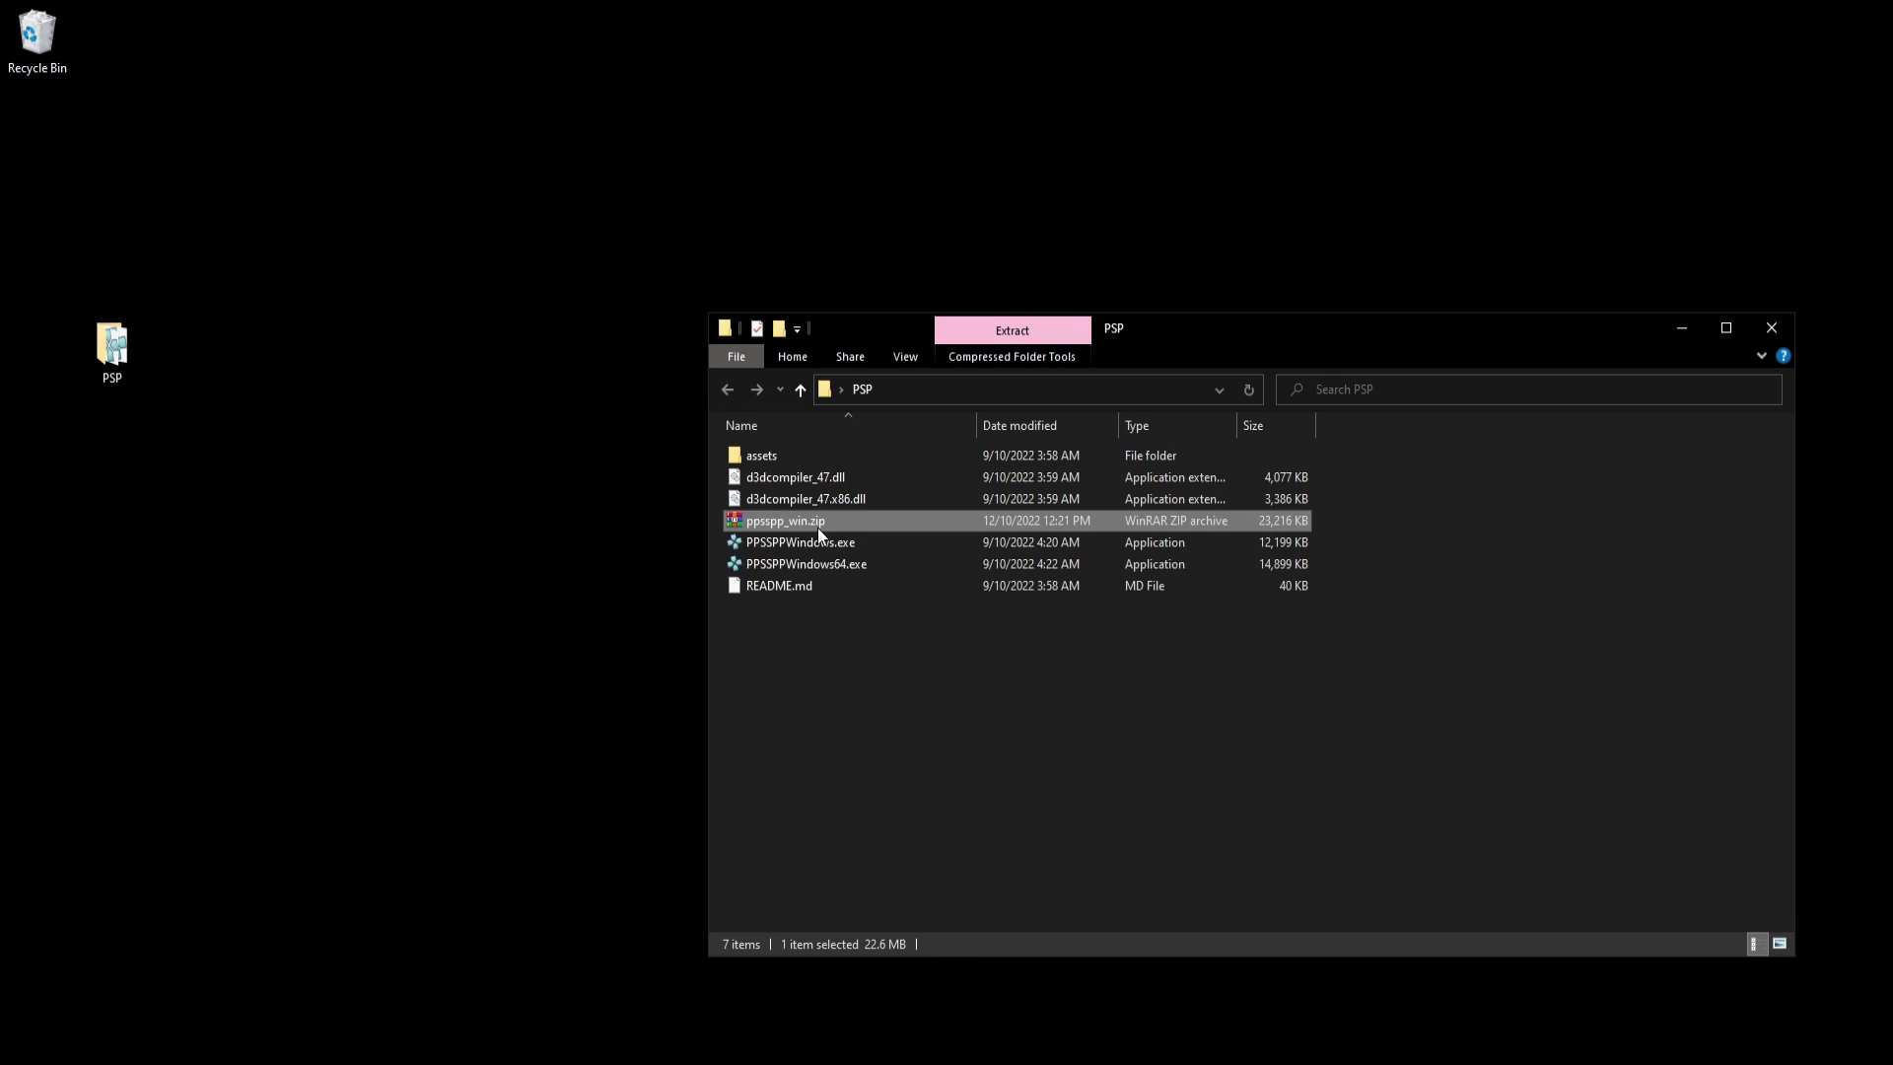
key("Delete")
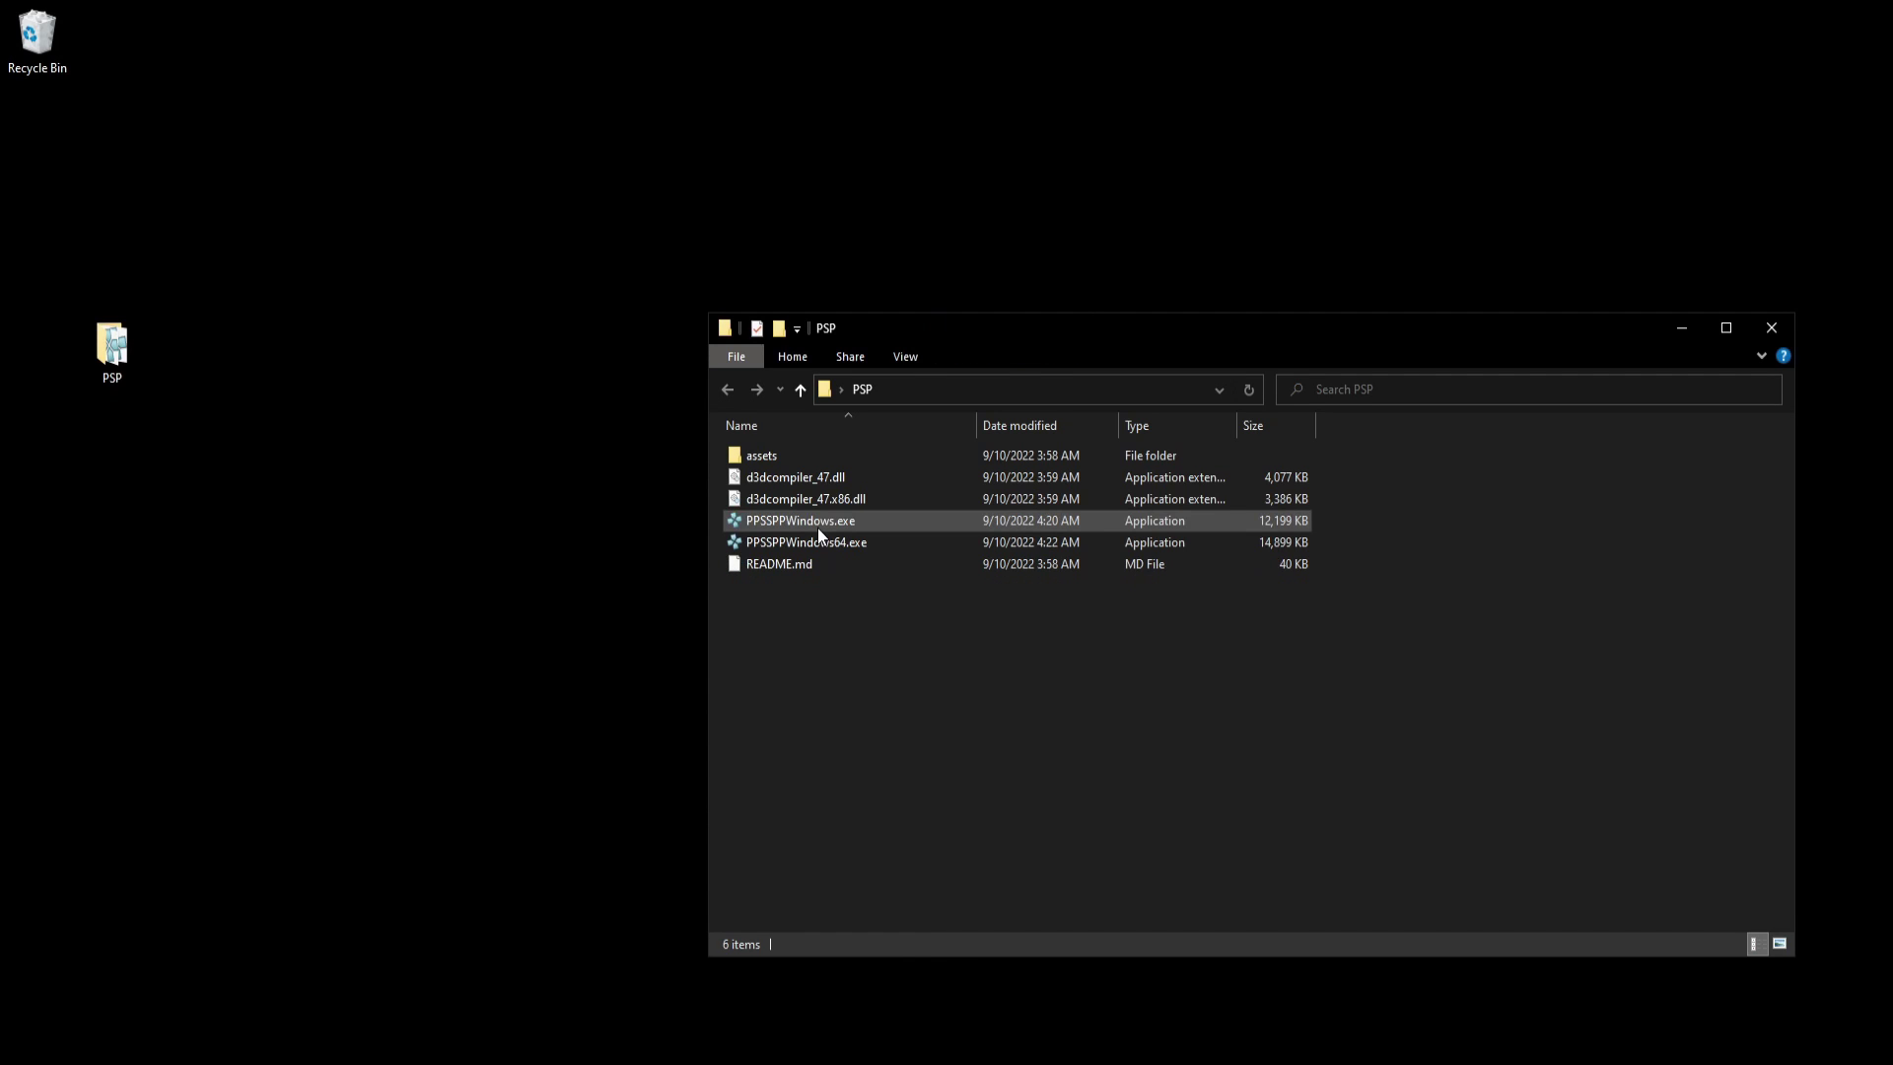
Step: Launch PPSSPPWindows64.exe from the PSP folder and maximize the emulator window
double_click(870, 544)
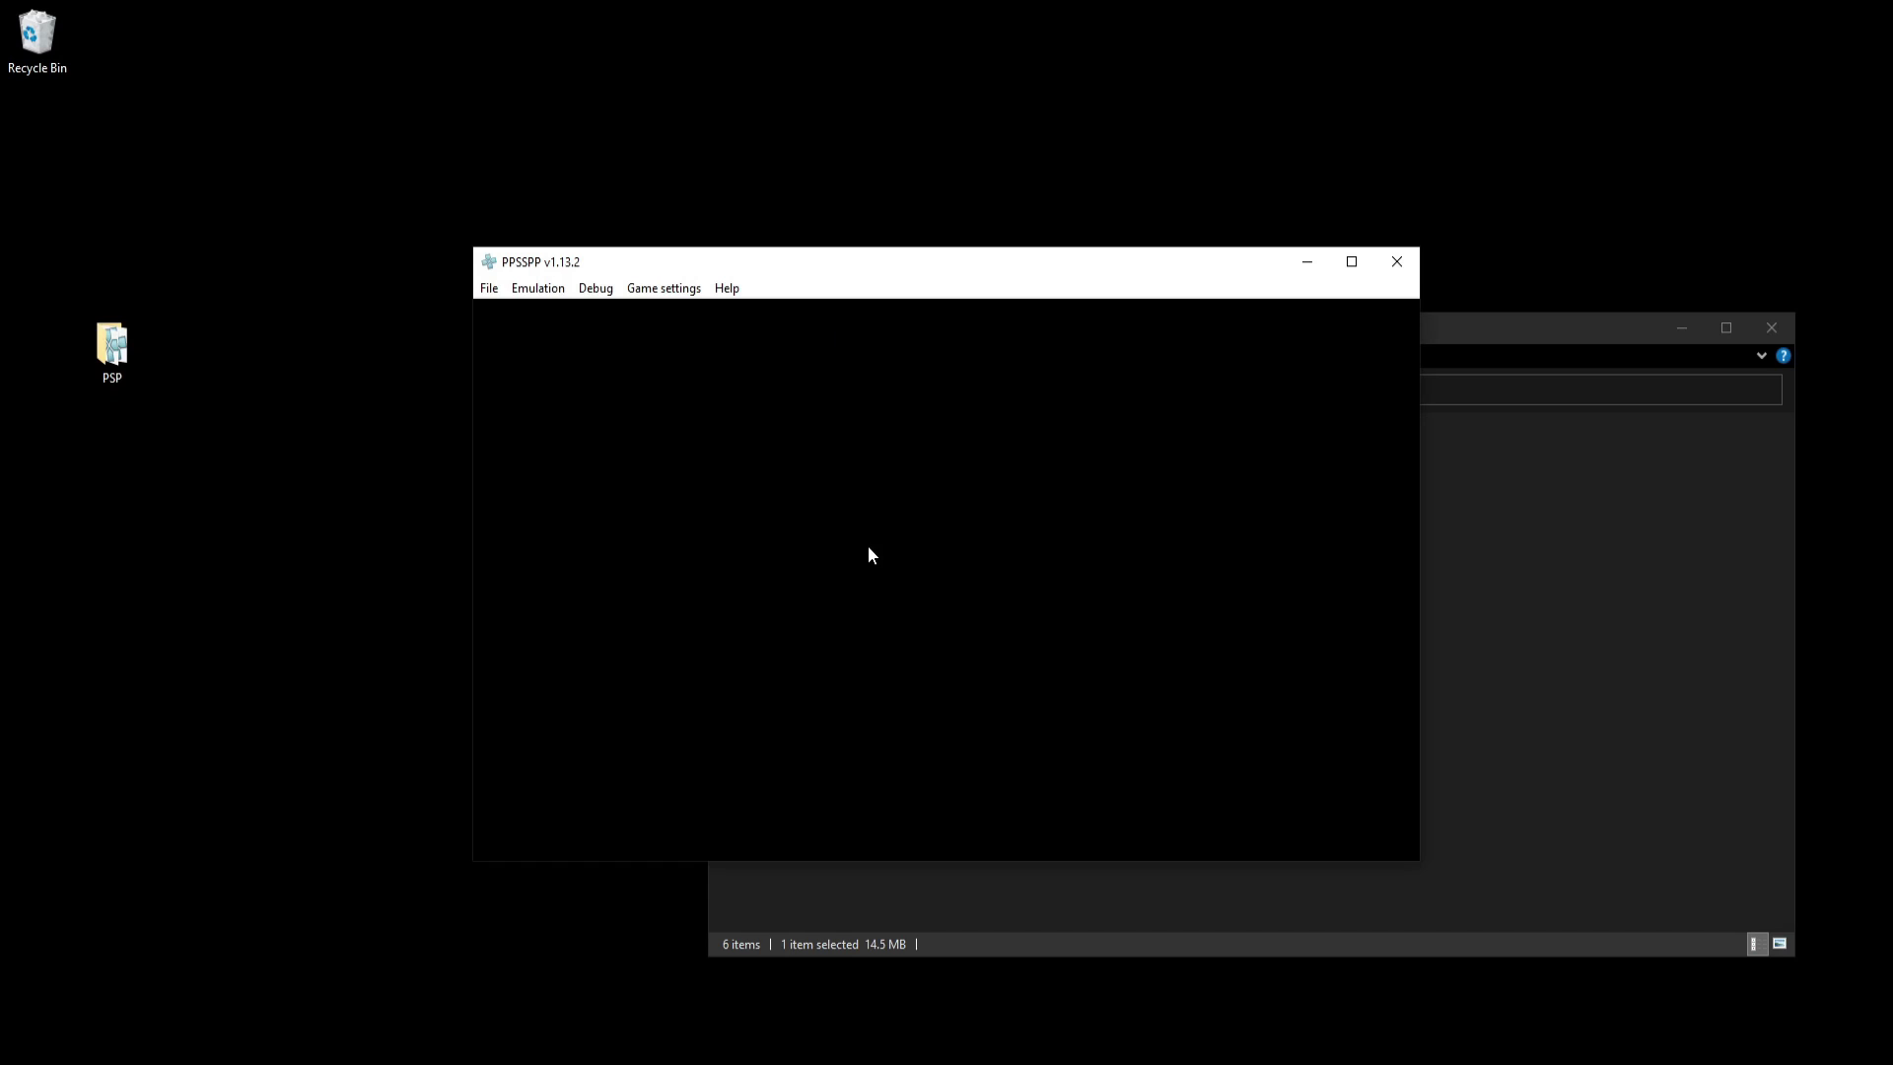
left_click(1351, 263)
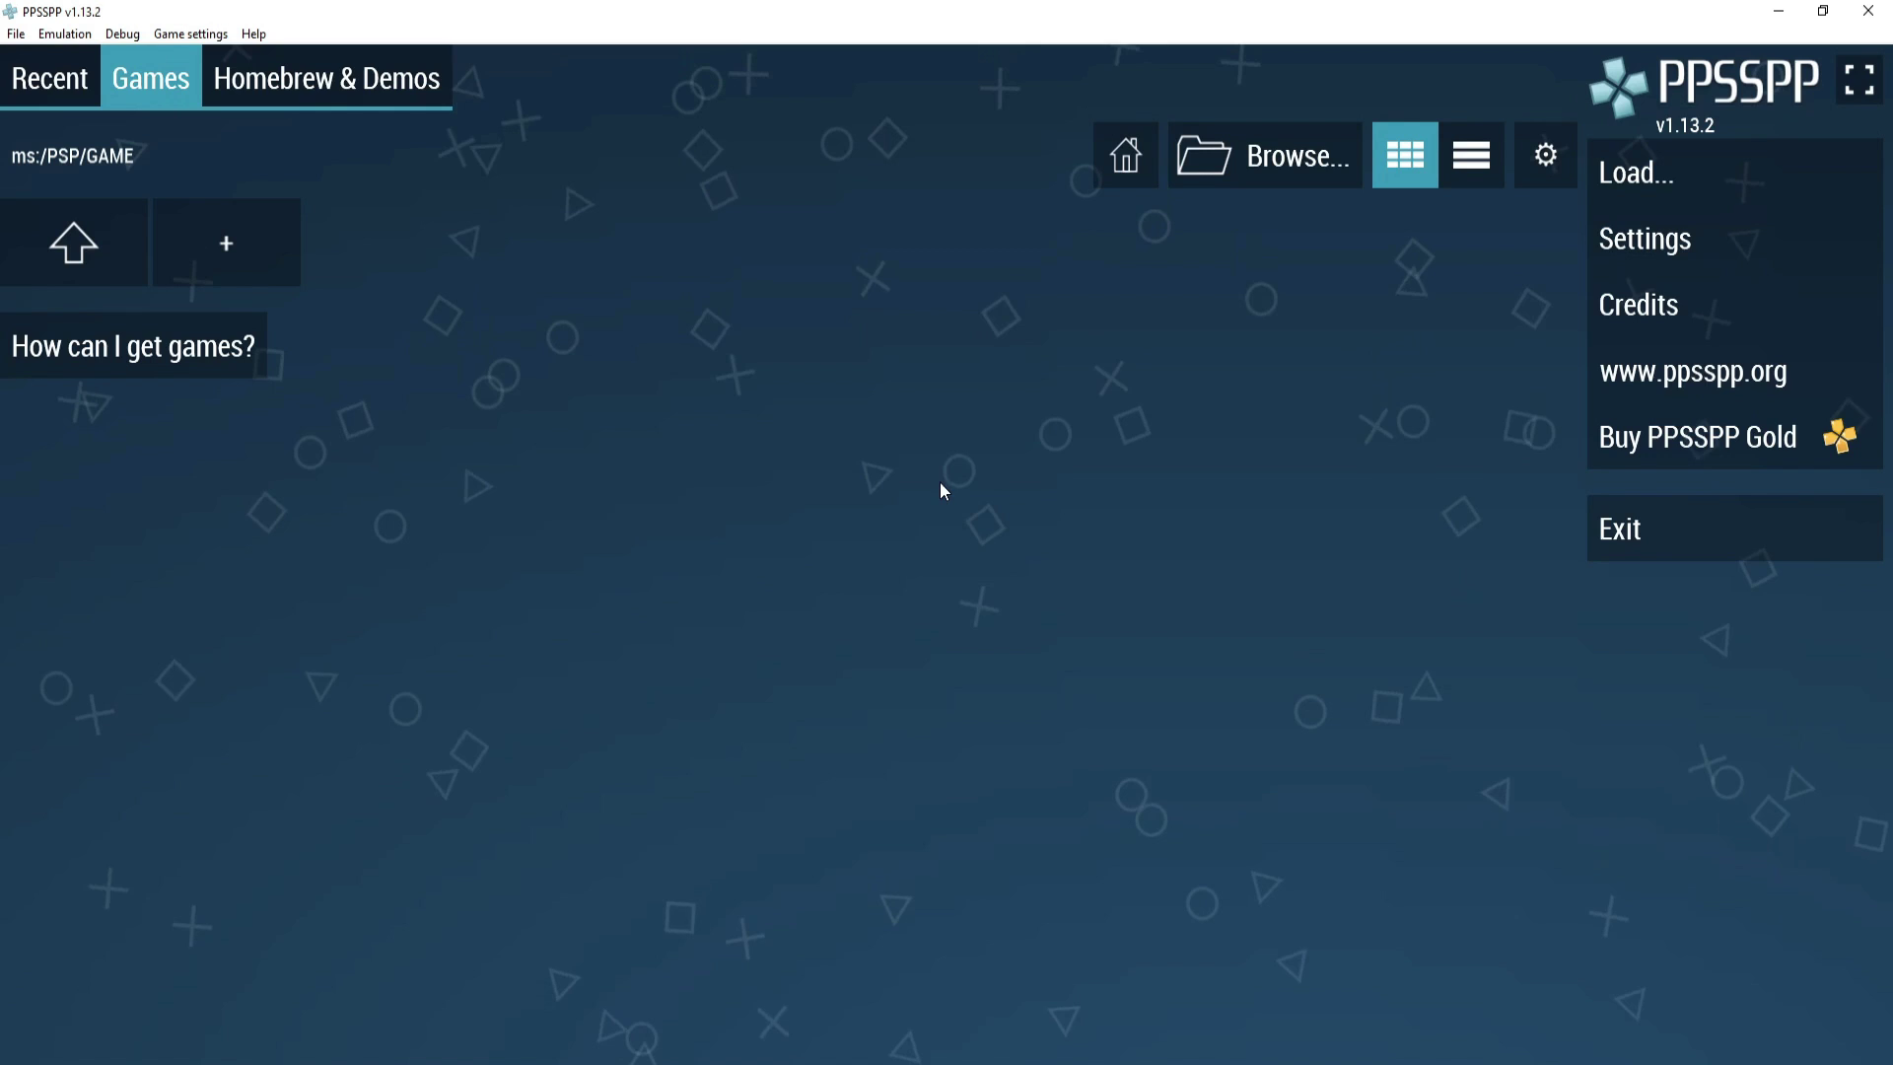
Step: Examine the control mappings for the PSP buttons and the available game settings options
left_click(202, 33)
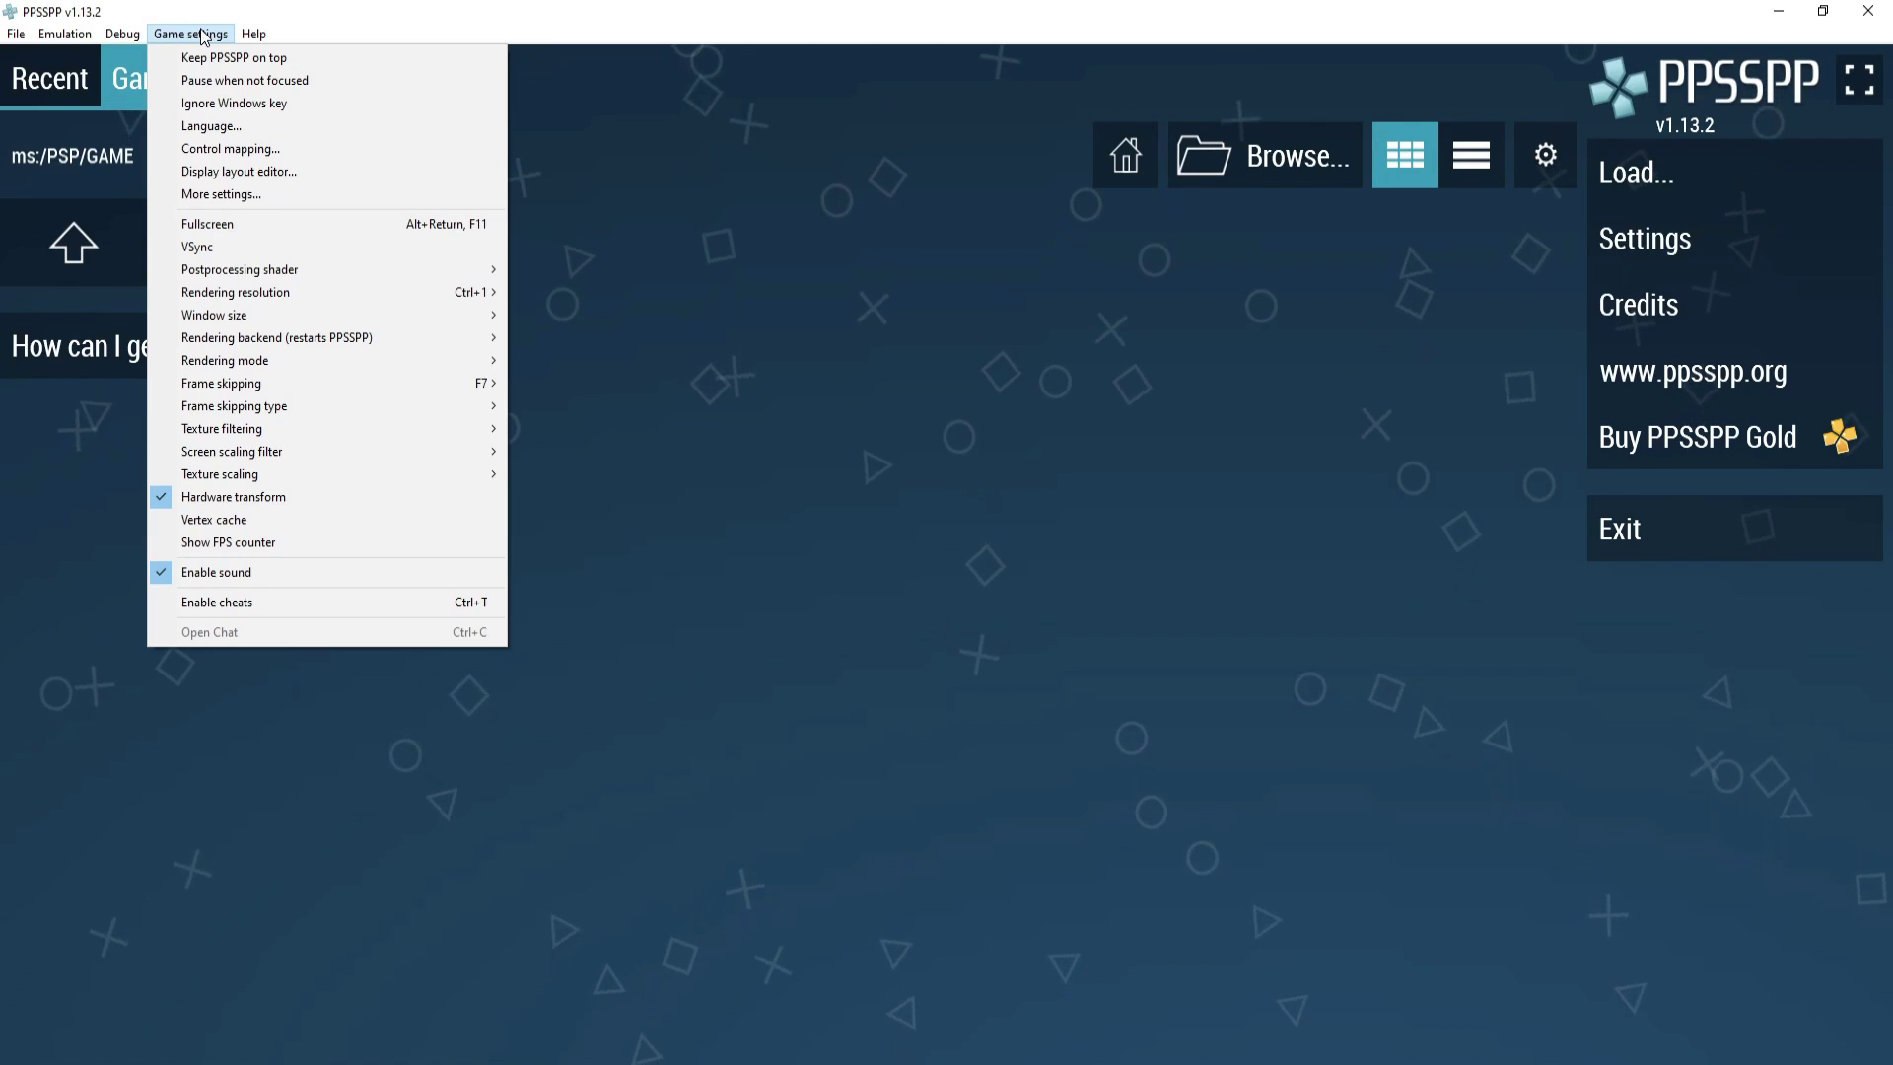
left_click(254, 150)
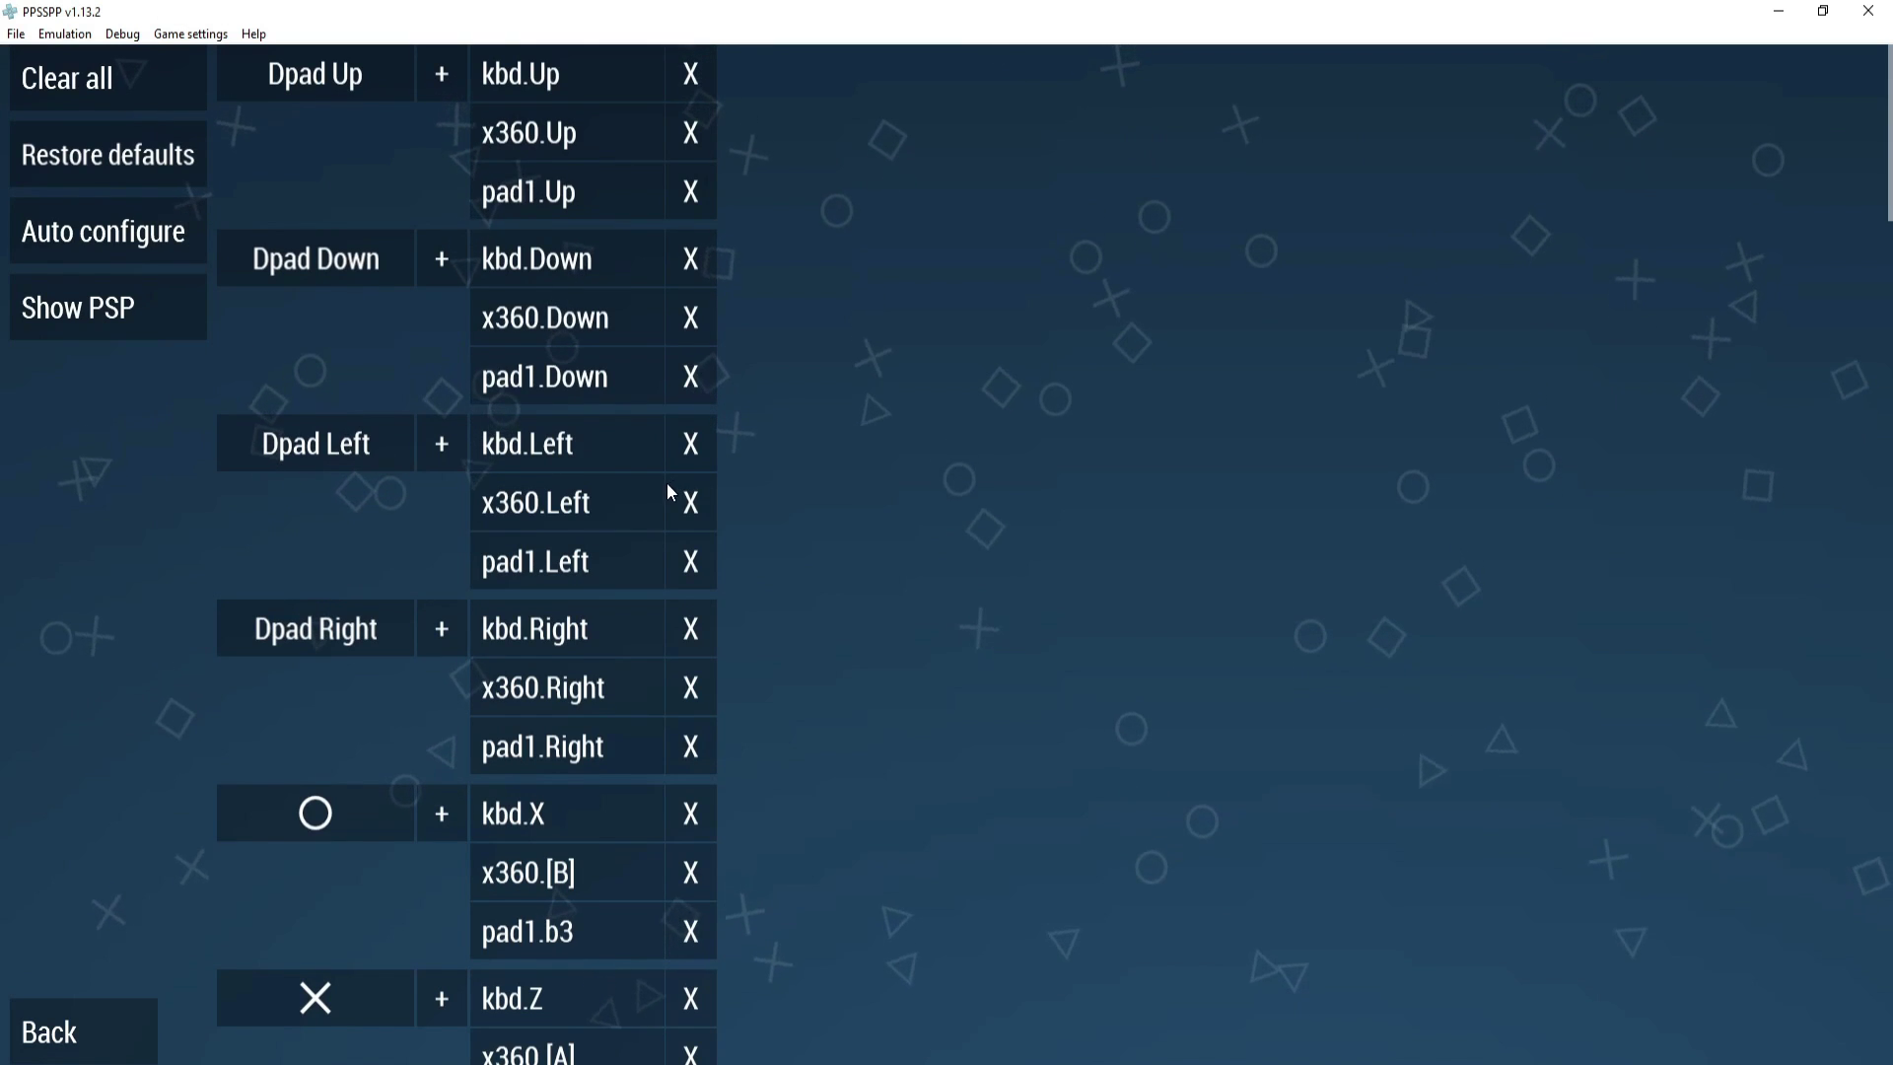
scroll(635, 588, "down", 5)
scroll(317, 870, "down", 5)
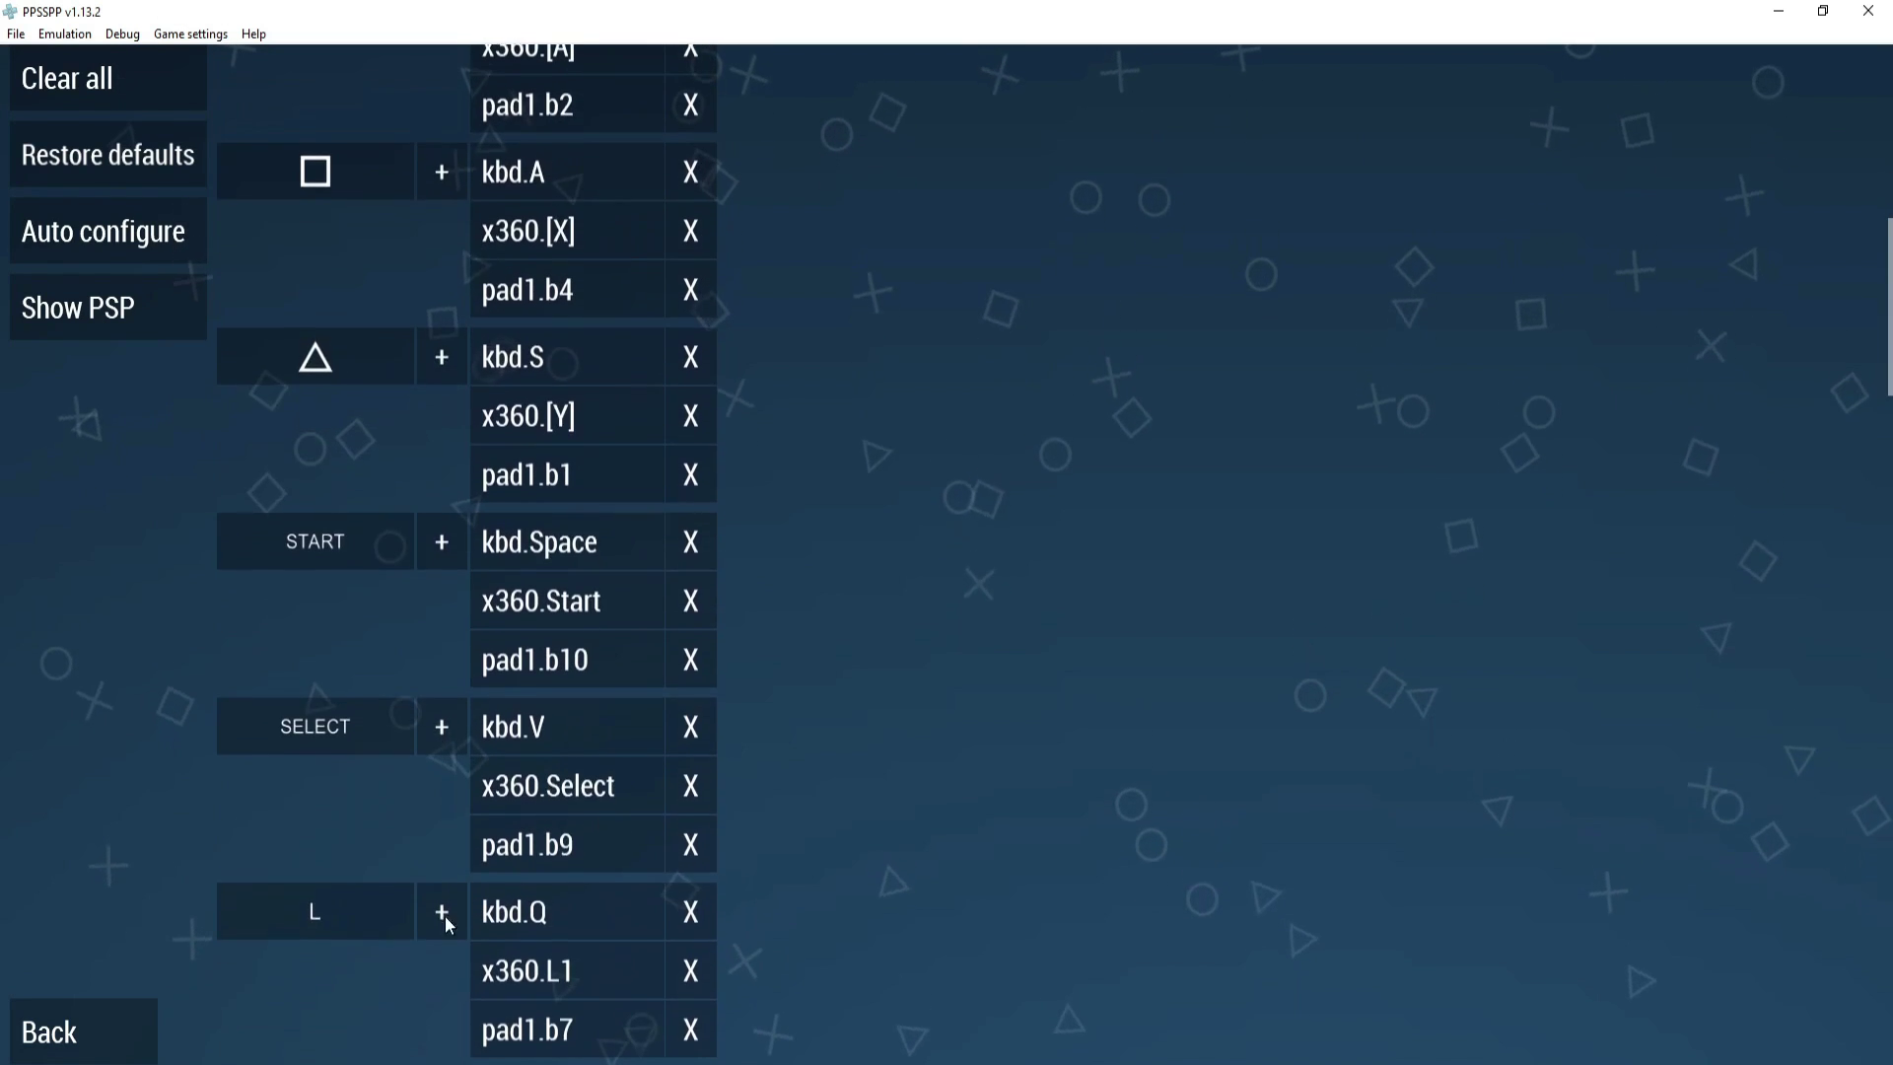
scroll(485, 937, "up", 10)
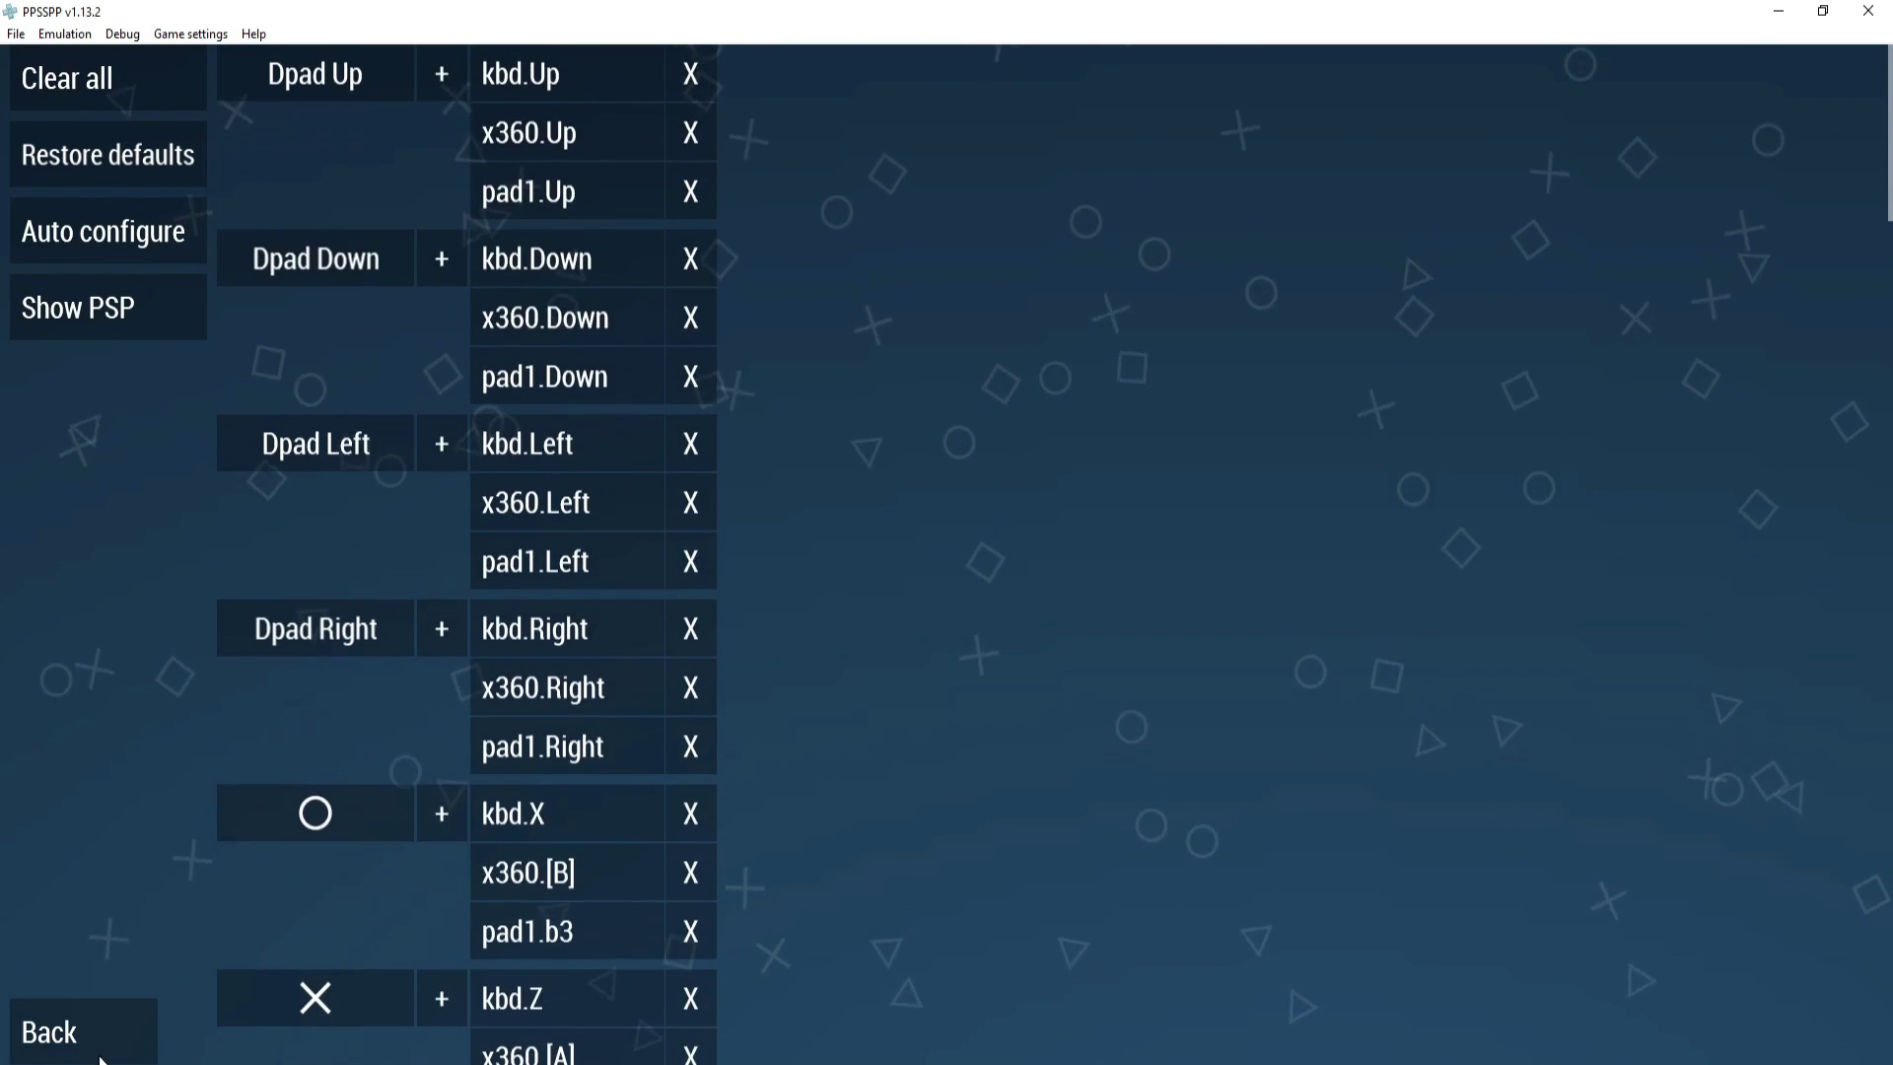
left_click(83, 1051)
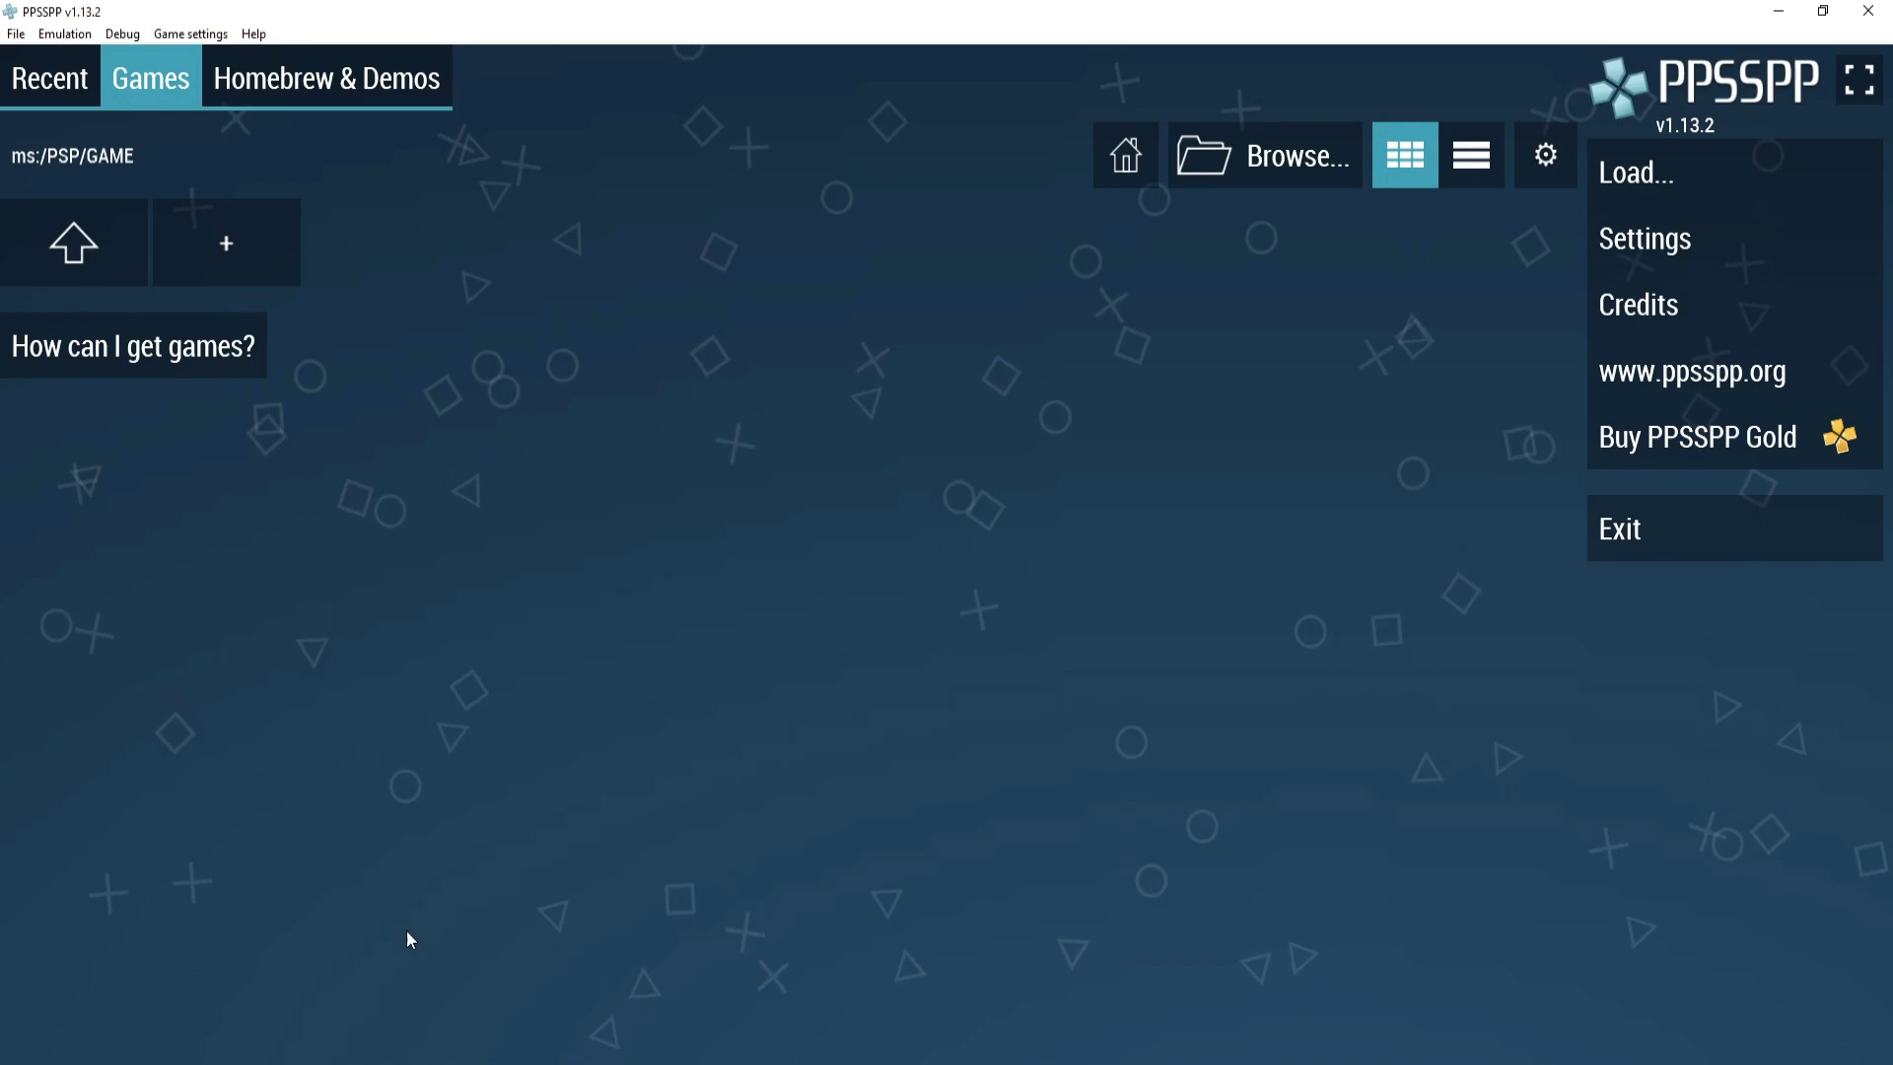
left_click(195, 36)
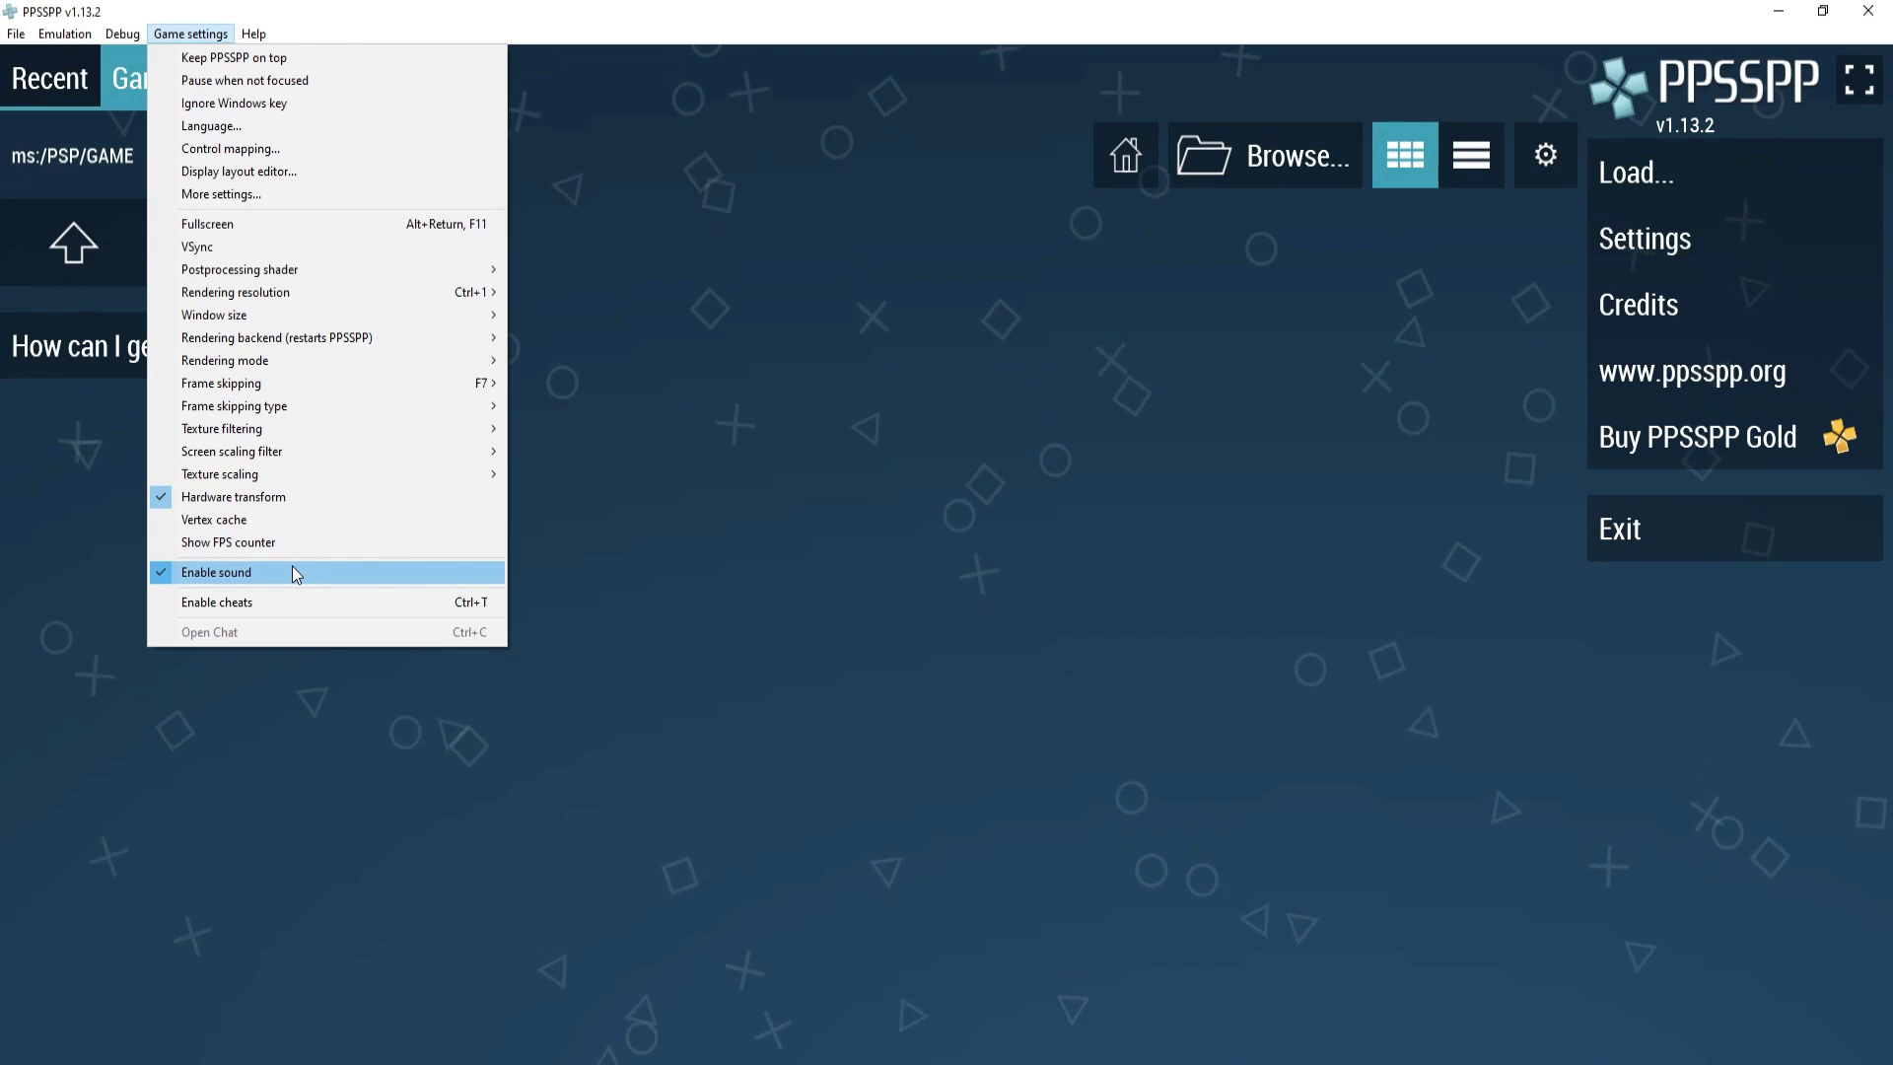
left_click(733, 440)
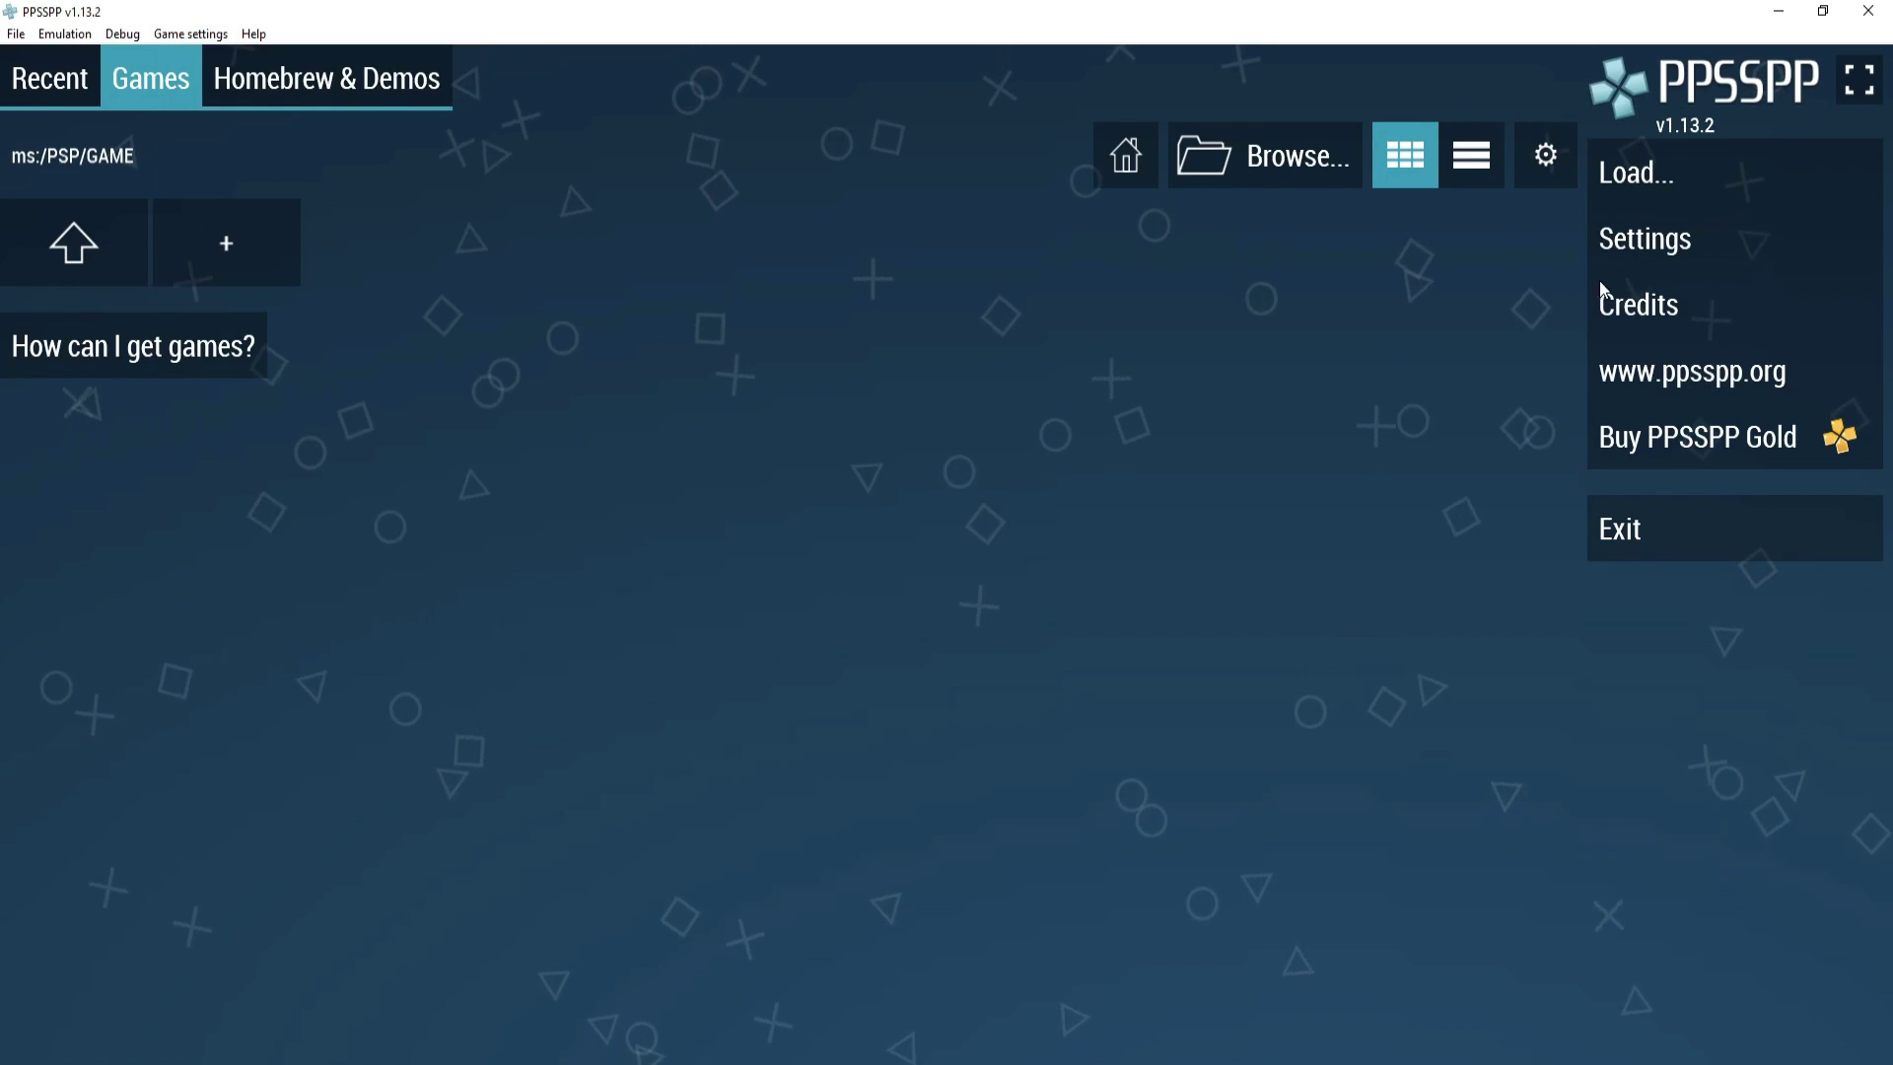
Step: Load the game file FFTWOTL.PBP from the PSP FFT folder on the desktop
left_click(1643, 174)
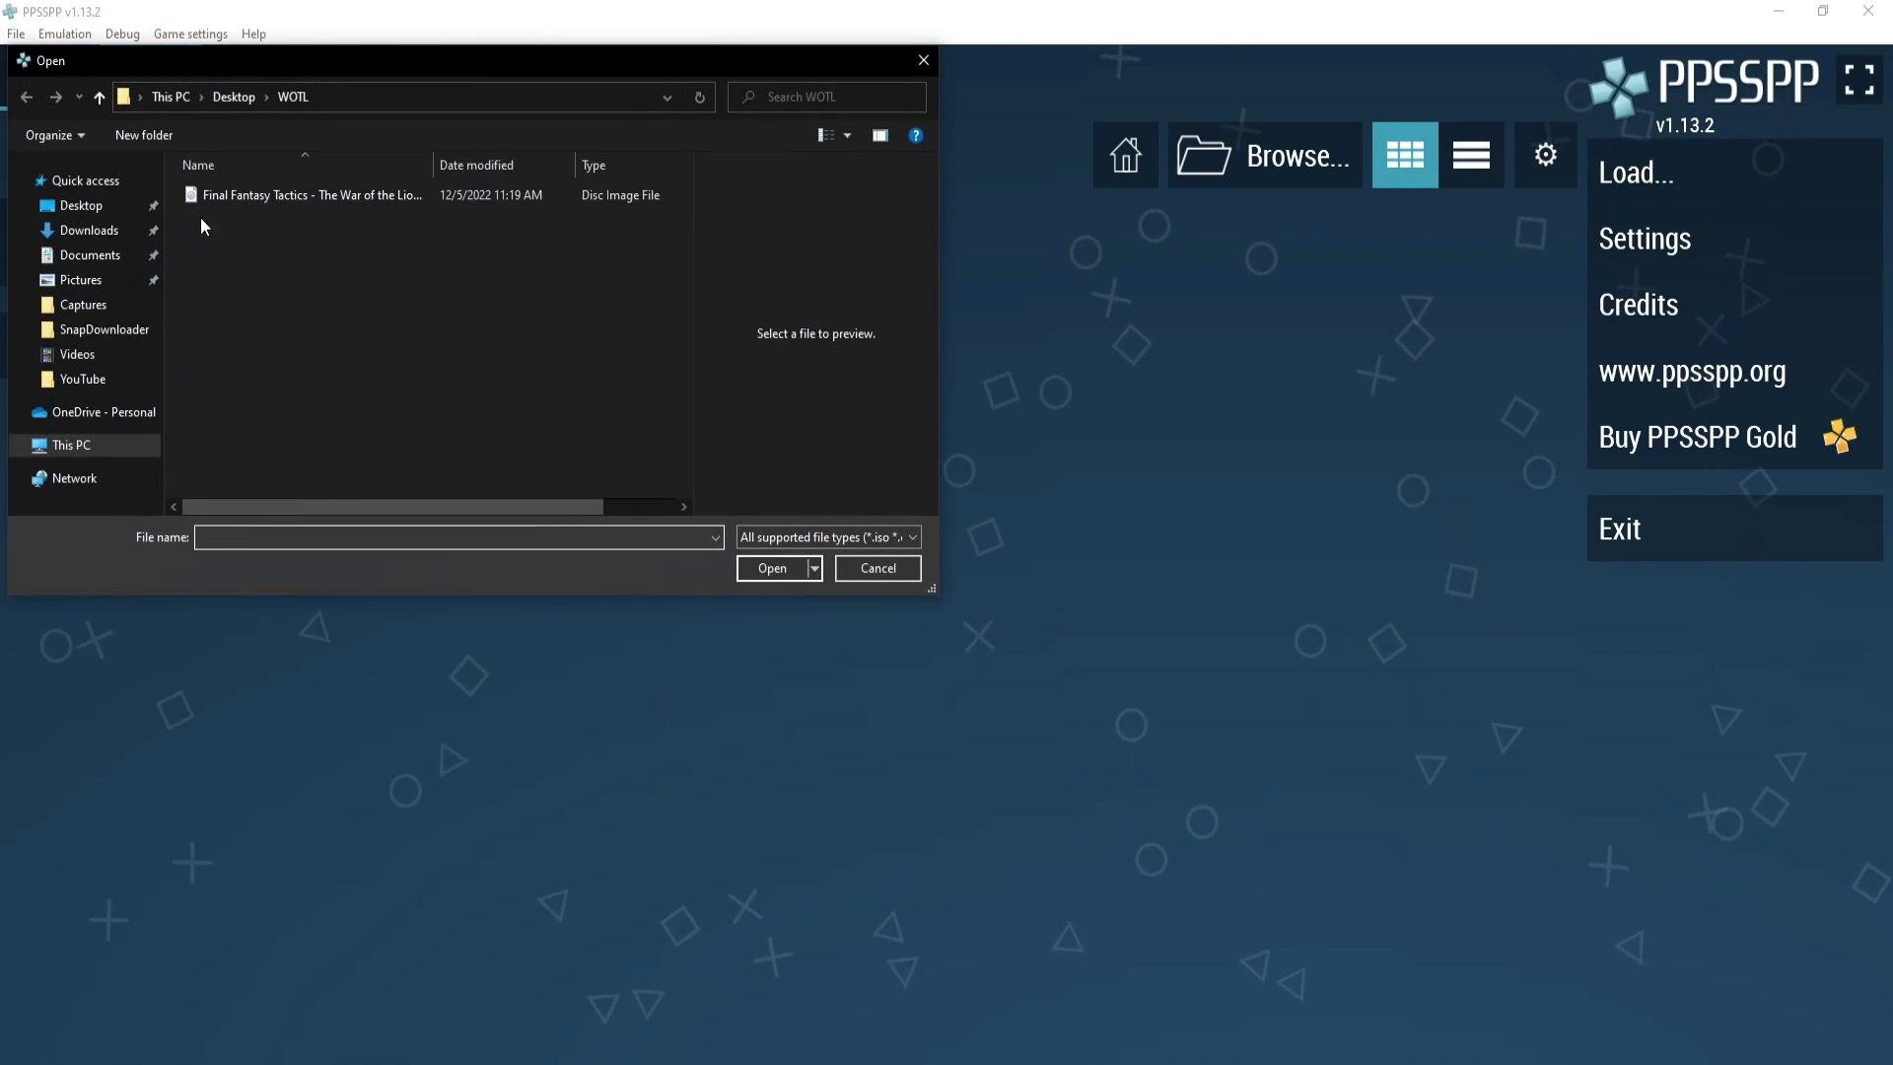
left_click(83, 205)
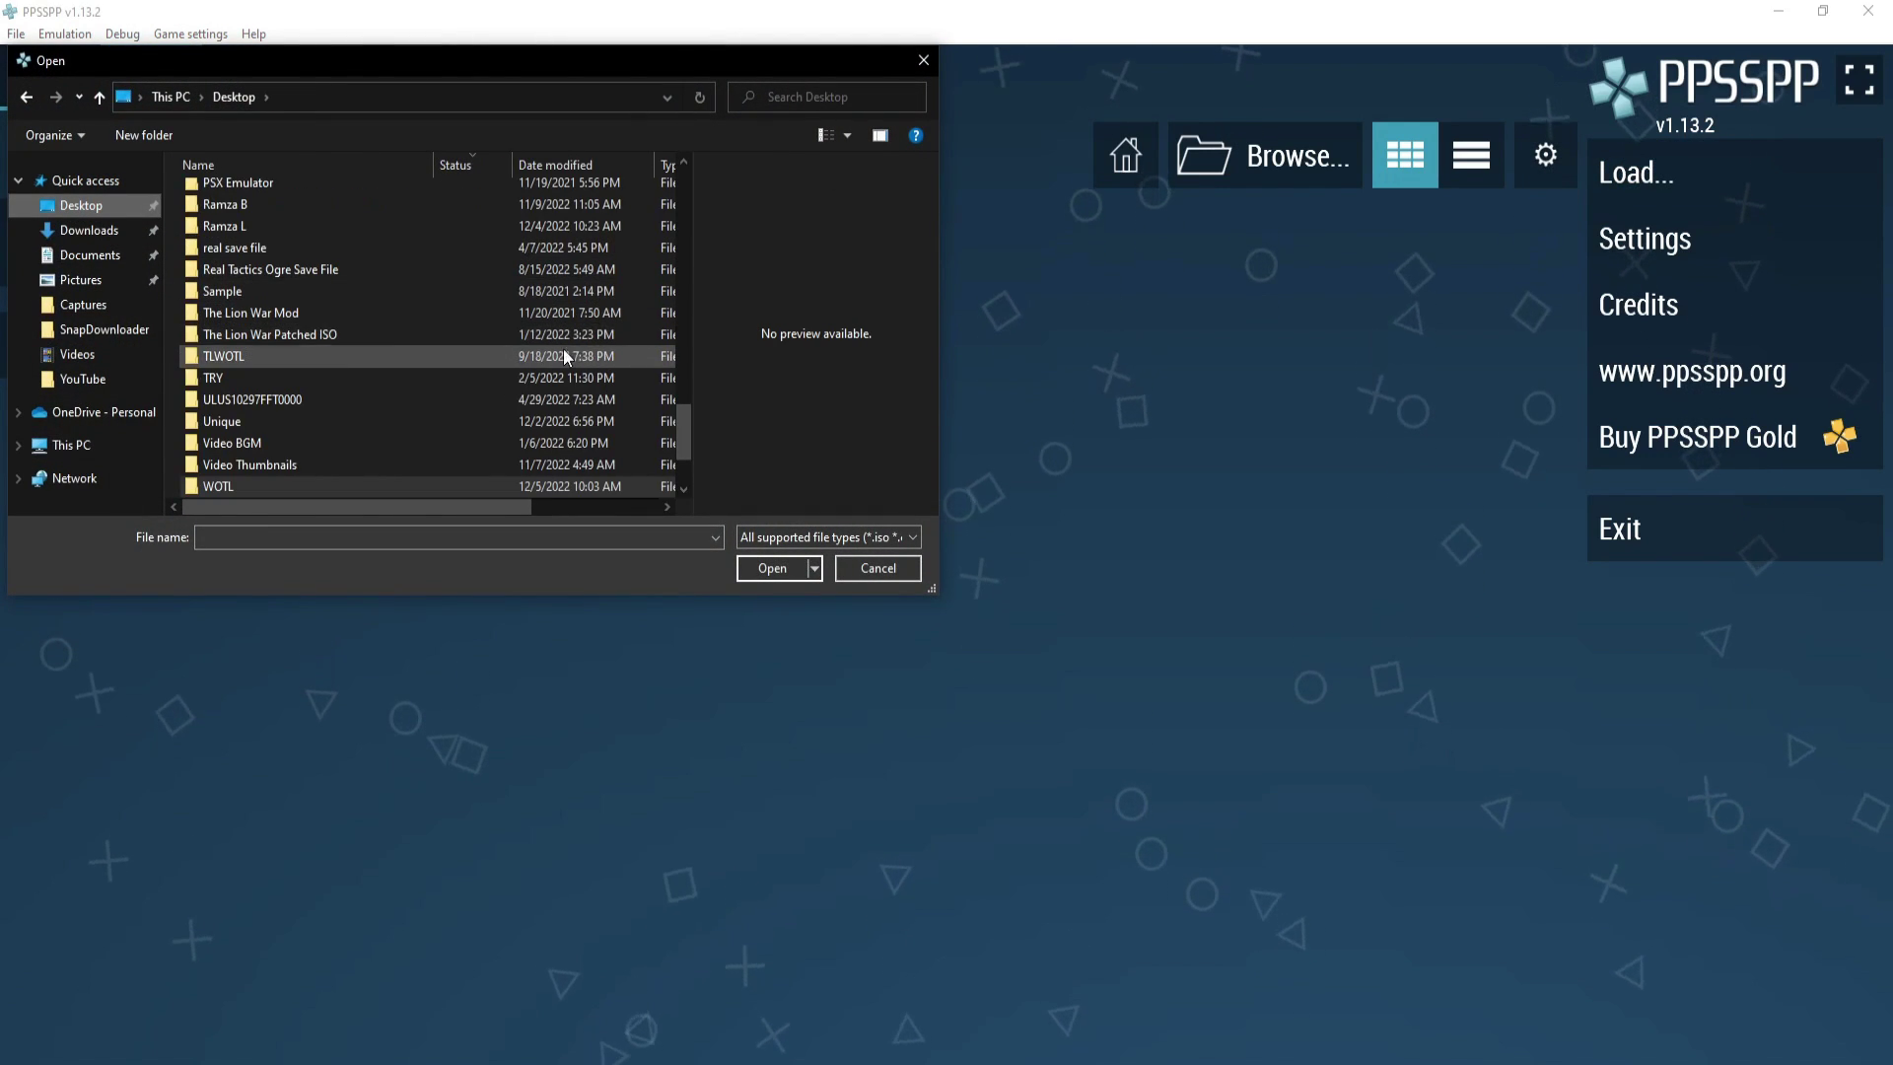
scroll(475, 357, "up", 1)
left_click(253, 213)
double_click(270, 217)
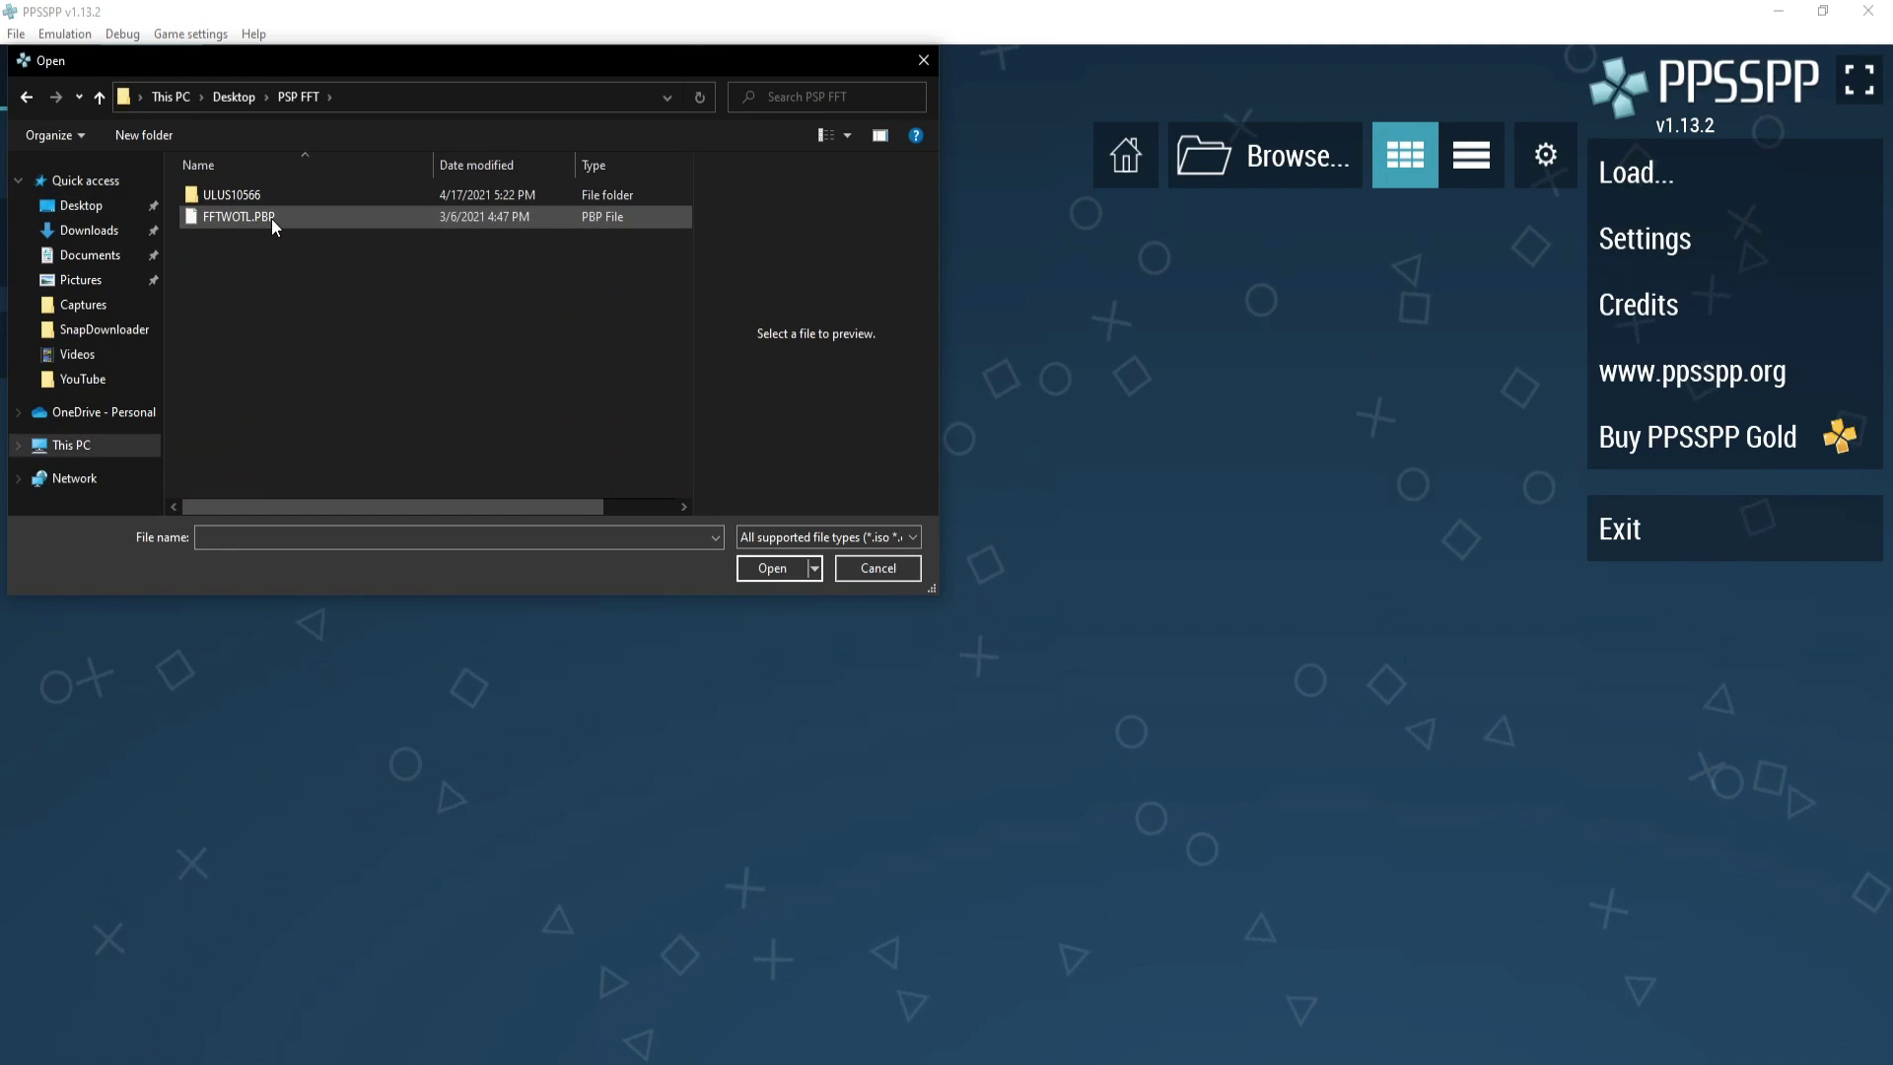
left_click(270, 217)
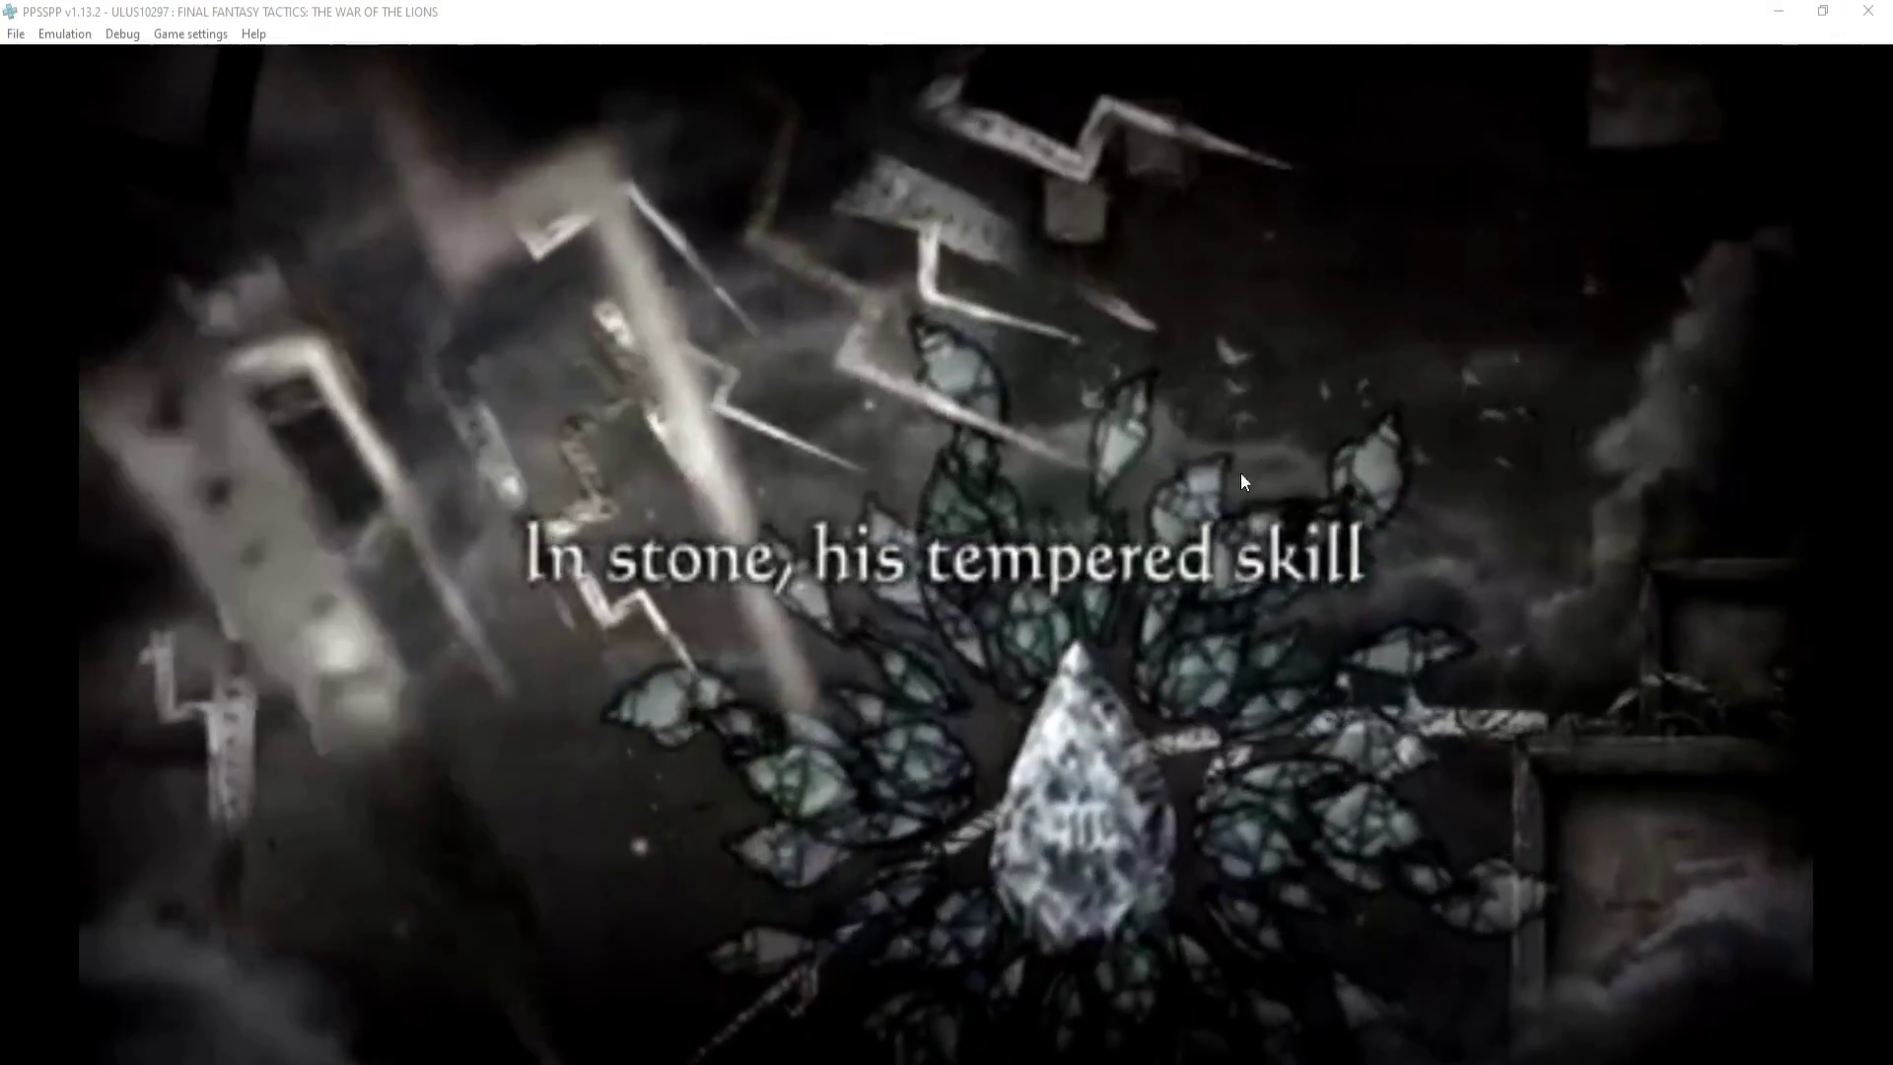
double_click(1095, 514)
double_click(937, 565)
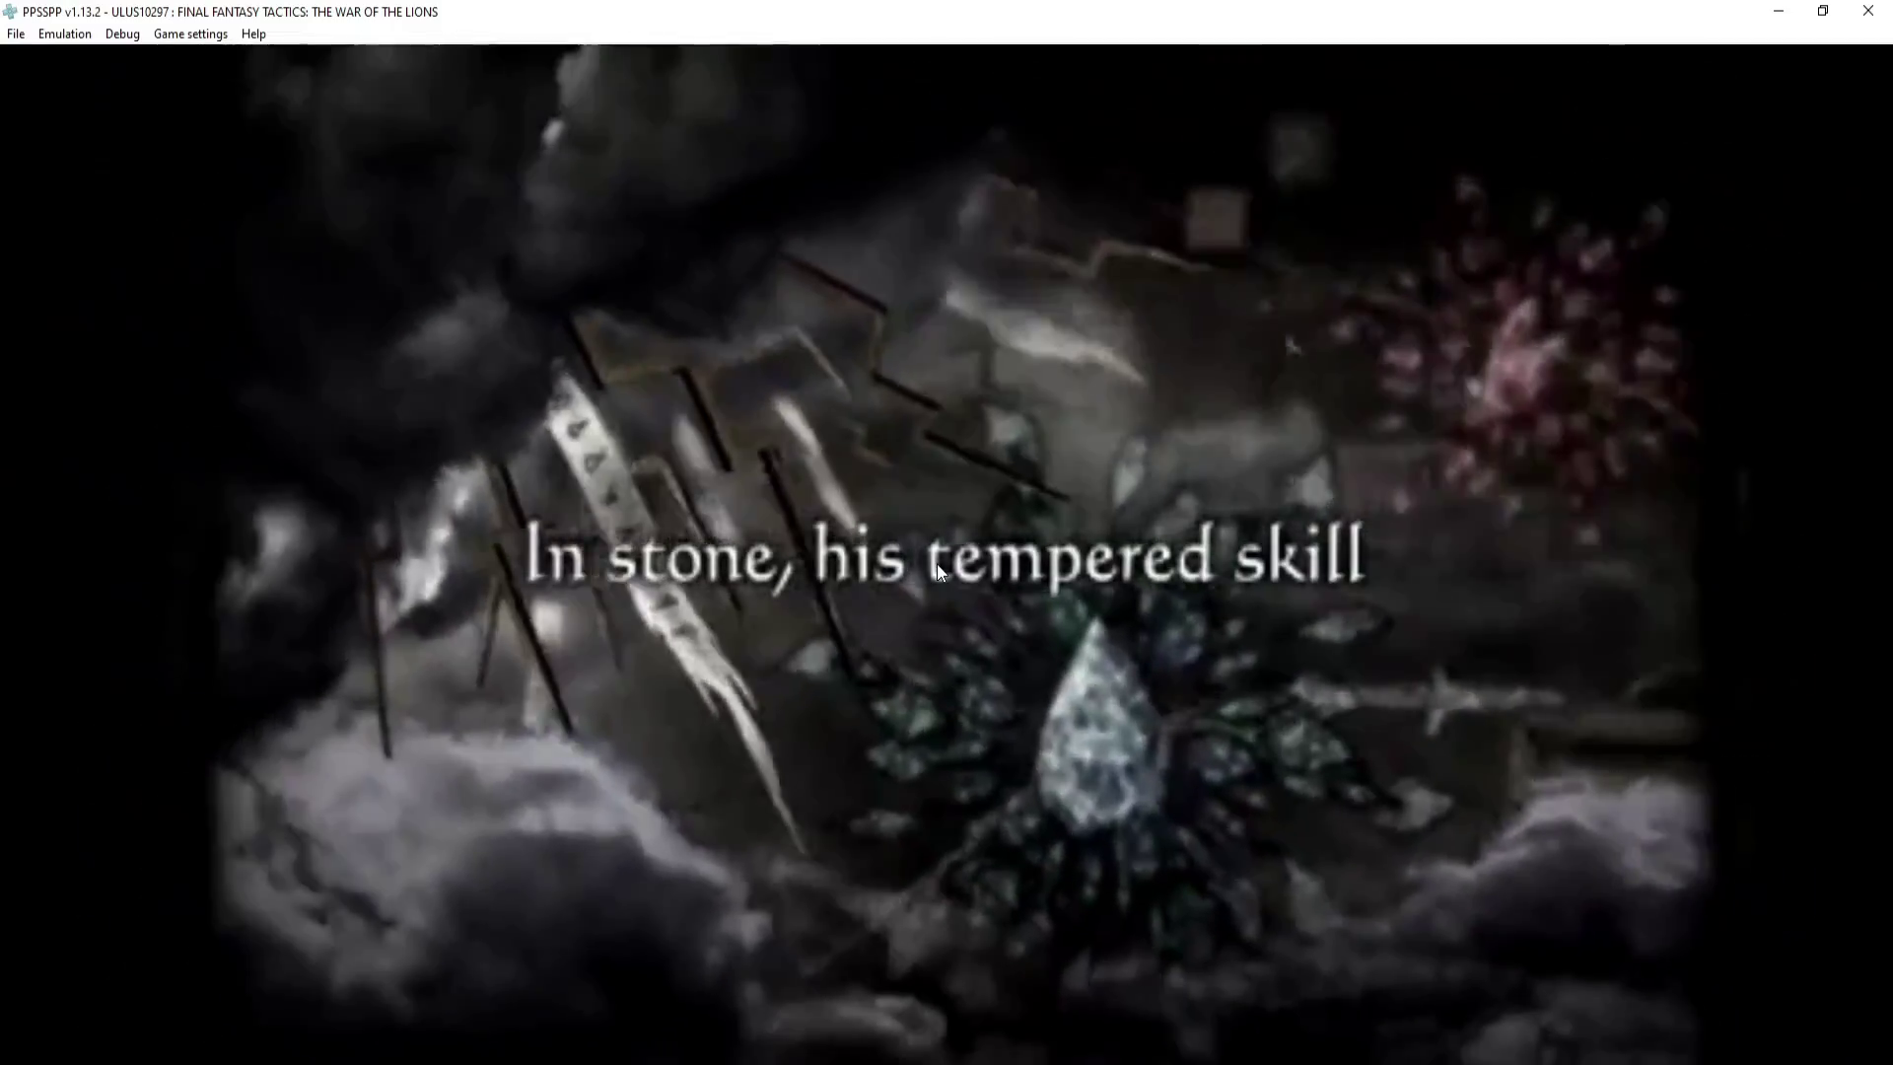